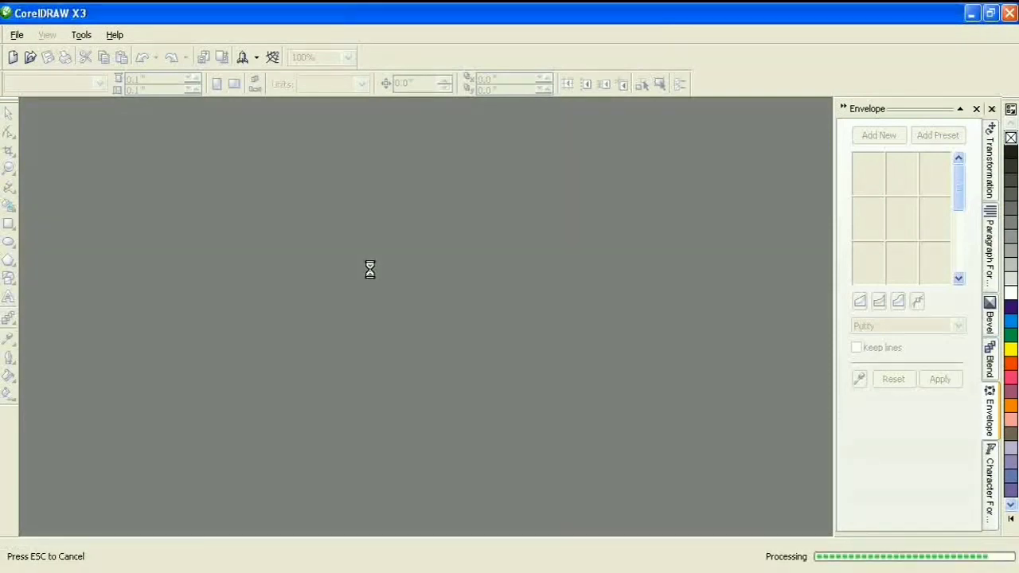
# Create a new A4 drawing measured in inches and zoom in on the page
pyautogui.click(48, 83)
pyautogui.click(38, 229)
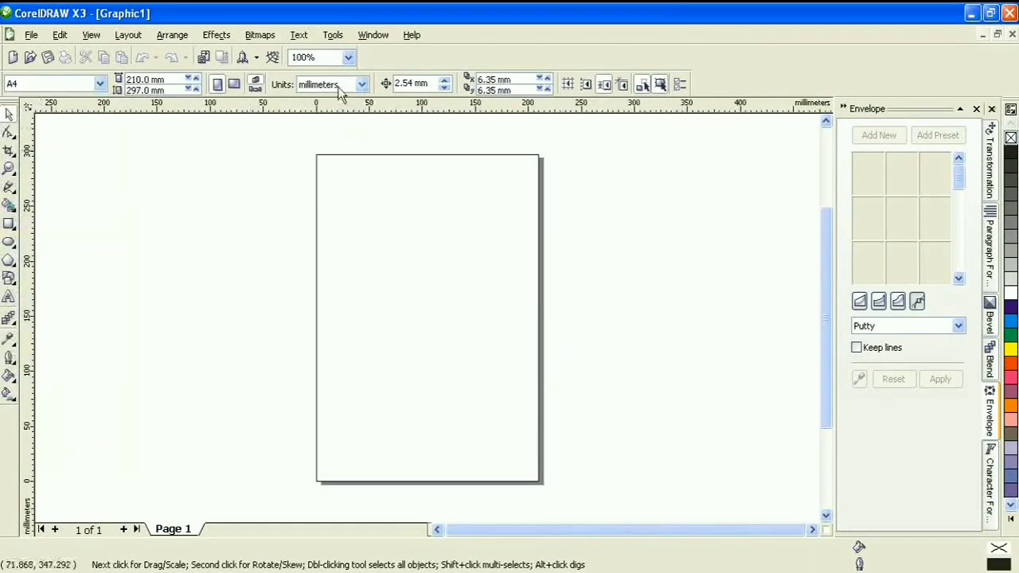
pyautogui.click(361, 84)
pyautogui.click(327, 101)
pyautogui.click(8, 169)
pyautogui.moveTo(302, 146); pyautogui.dragTo(557, 301)
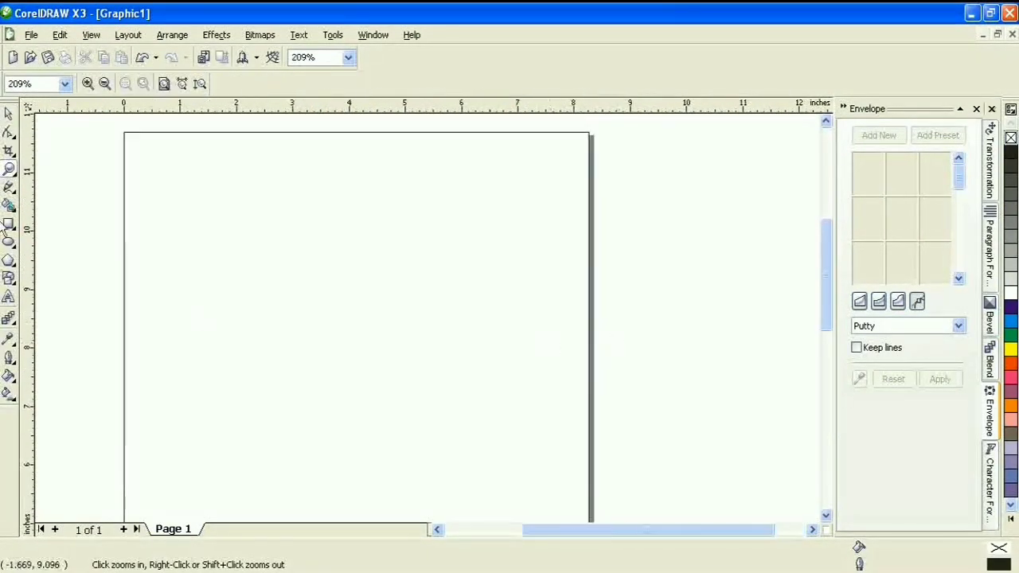
pyautogui.click(9, 113)
pyautogui.click(9, 242)
# Draw a circle on the page and give it a 2.0 pt outline
pyautogui.moveTo(253, 194); pyautogui.dragTo(488, 440)
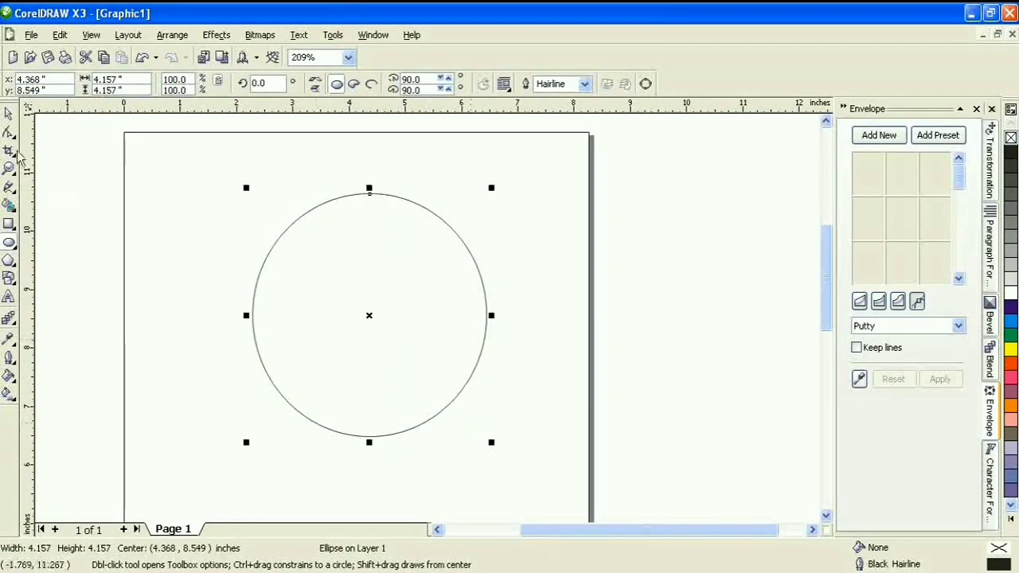
pyautogui.click(9, 113)
pyautogui.click(584, 85)
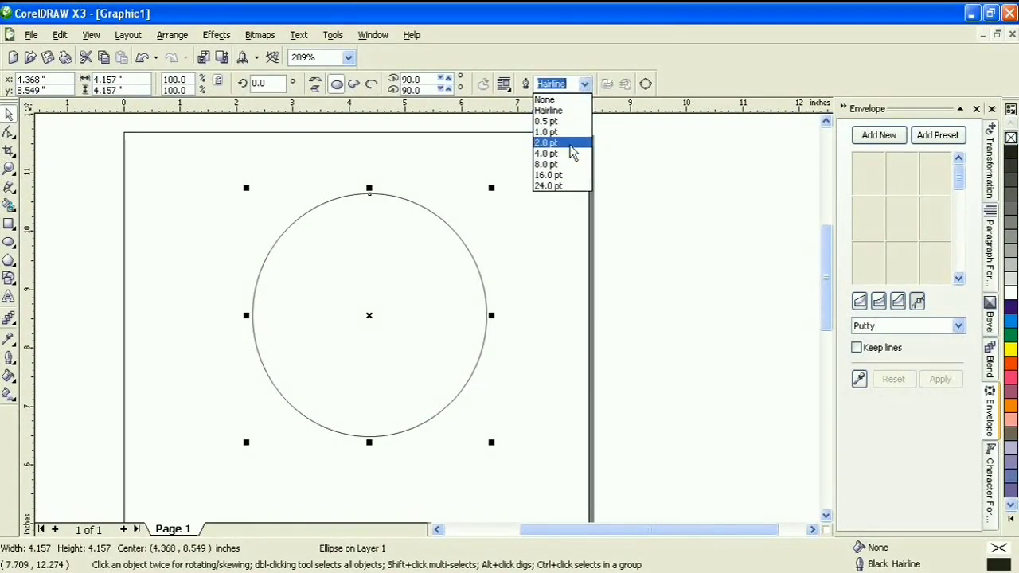
pyautogui.click(573, 151)
# Resize the circle to 3.25 × 3.25 inches
pyautogui.click(992, 163)
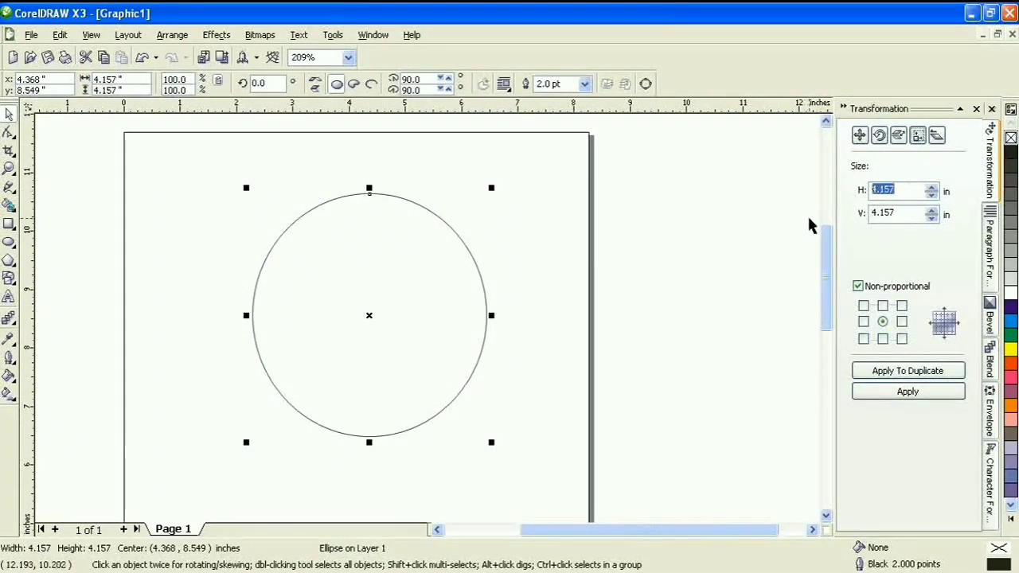
pyautogui.write('3.25')
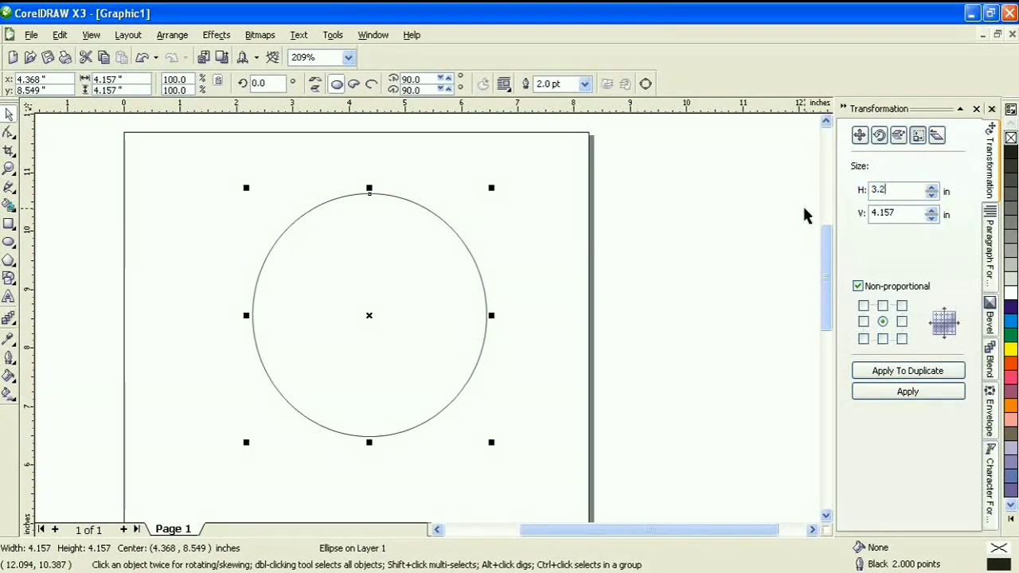
pyautogui.press('Return')
pyautogui.press('Tab')
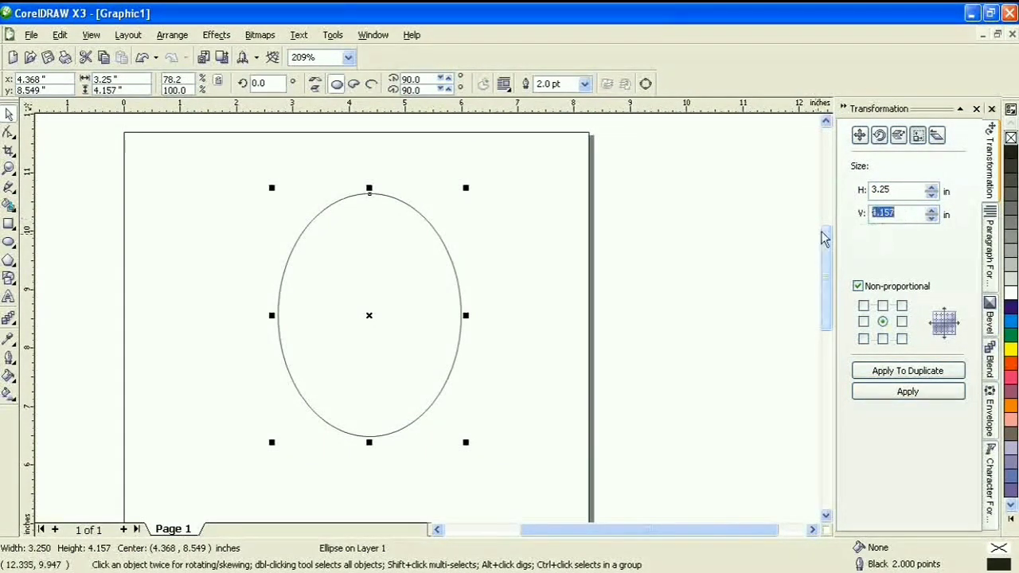
pyautogui.write('3.25')
pyautogui.press('Return')
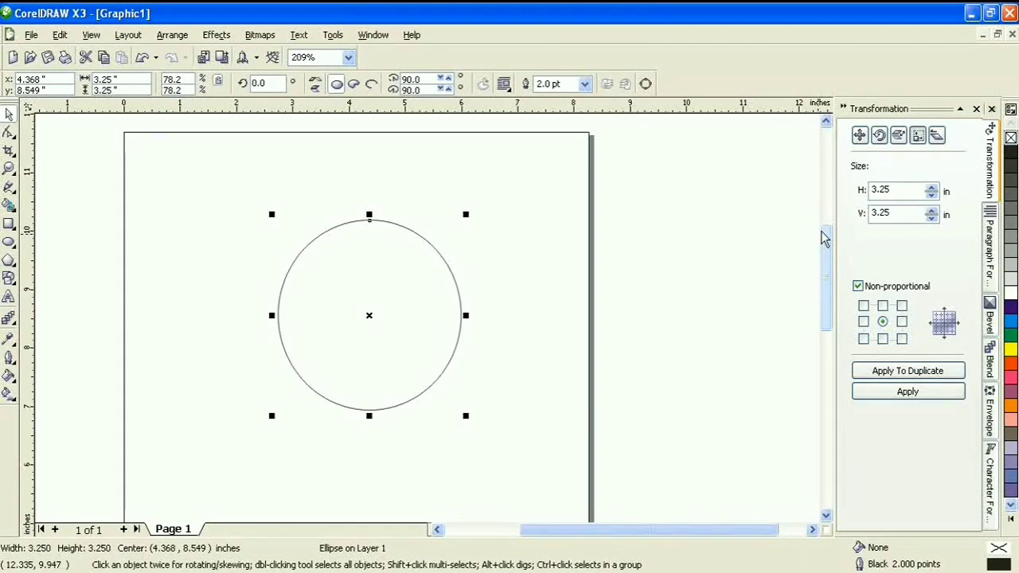
# Turn on Snap to Guidelines and place vertical and horizontal guidelines through the circle's centre
pyautogui.click(9, 168)
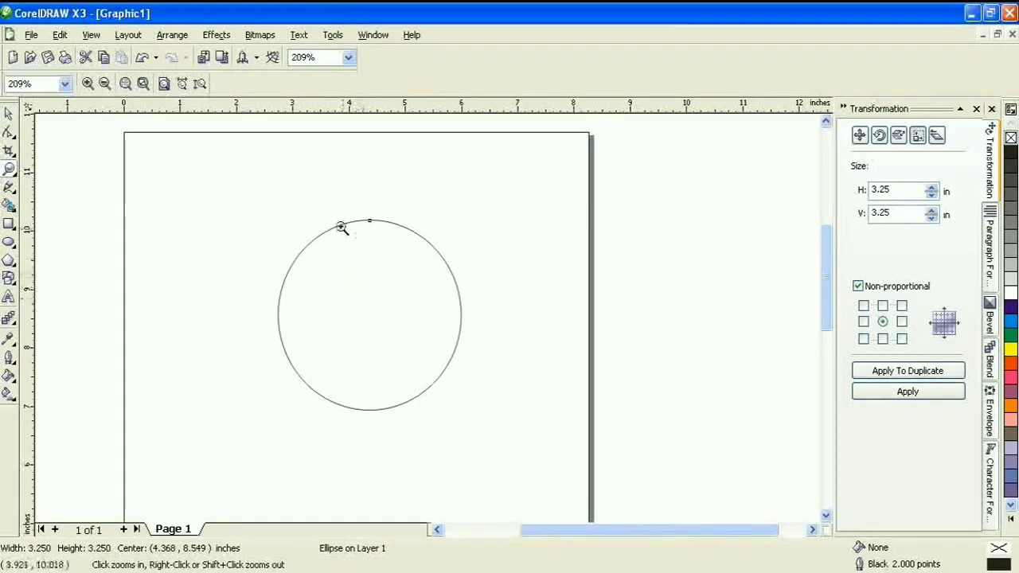
pyautogui.moveTo(279, 213); pyautogui.dragTo(537, 426)
pyautogui.click(9, 113)
pyautogui.click(91, 34)
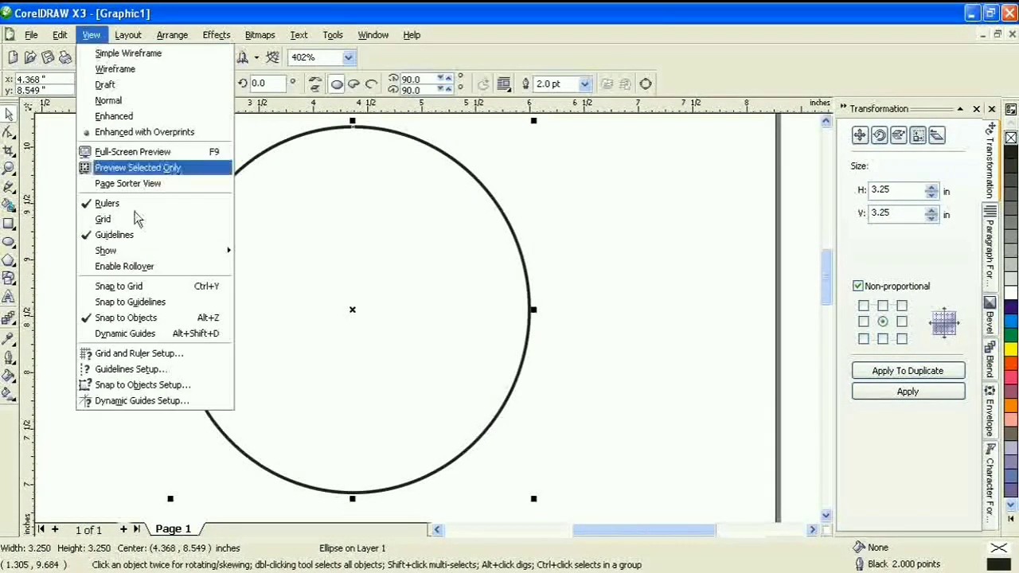
pyautogui.click(137, 305)
pyautogui.moveTo(32, 292); pyautogui.dragTo(353, 309)
pyautogui.moveTo(378, 110); pyautogui.dragTo(356, 311)
pyautogui.click(609, 208)
pyautogui.click(457, 234)
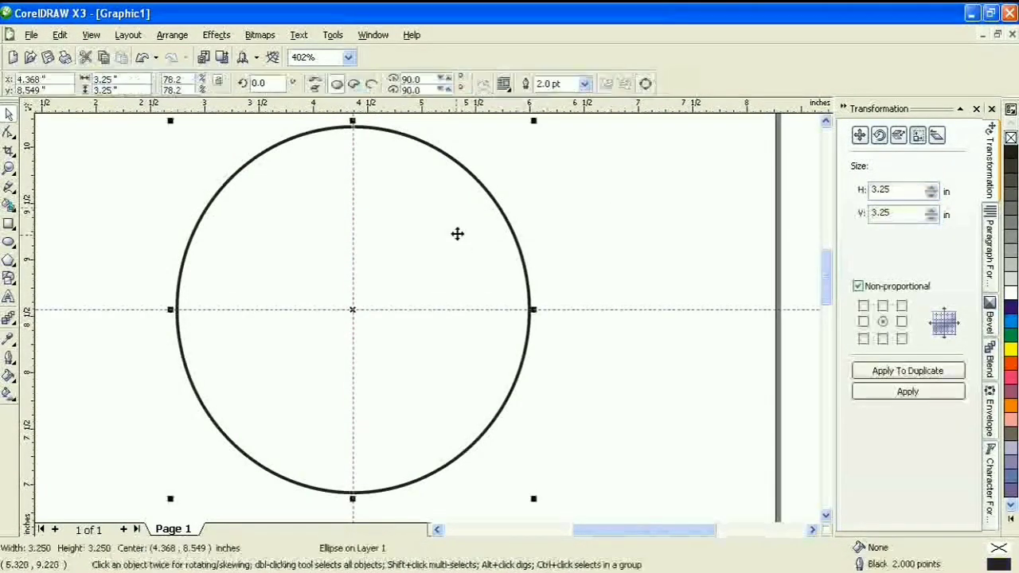
pyautogui.click(8, 296)
# Type the text 'De Greeneries' to the left of the circle and select it
pyautogui.click(125, 221)
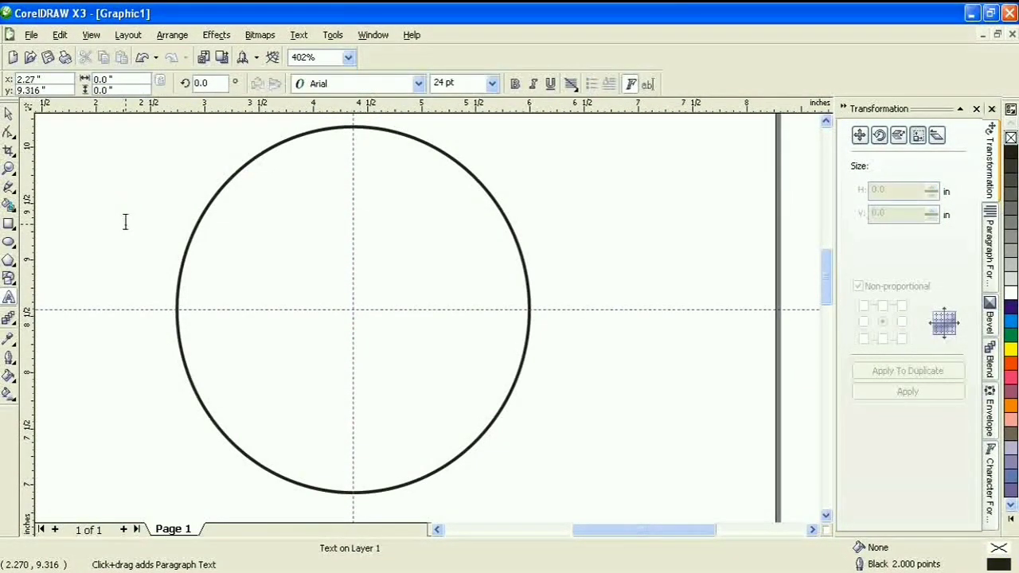
pyautogui.write('De')
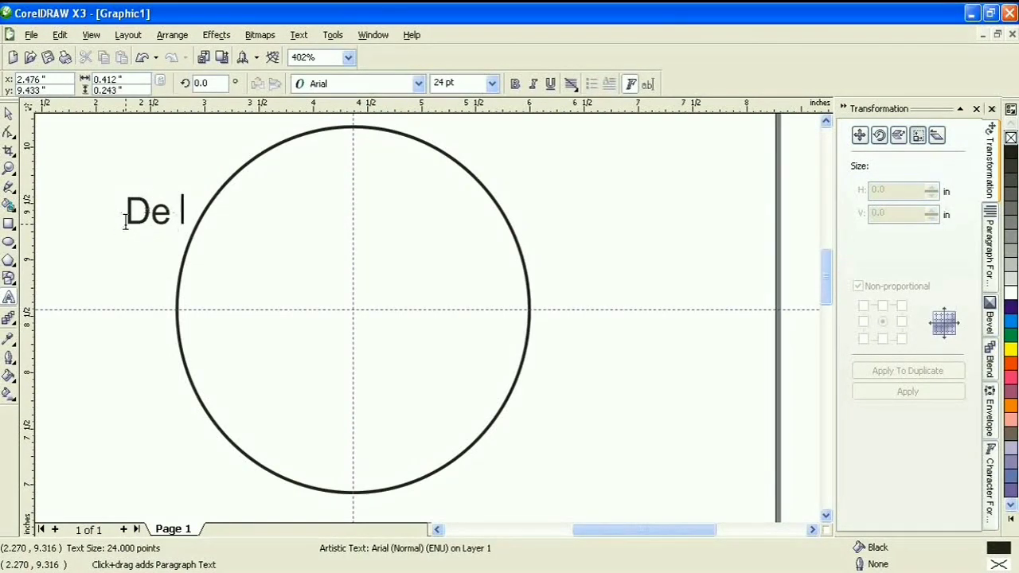
pyautogui.write('lGreen')
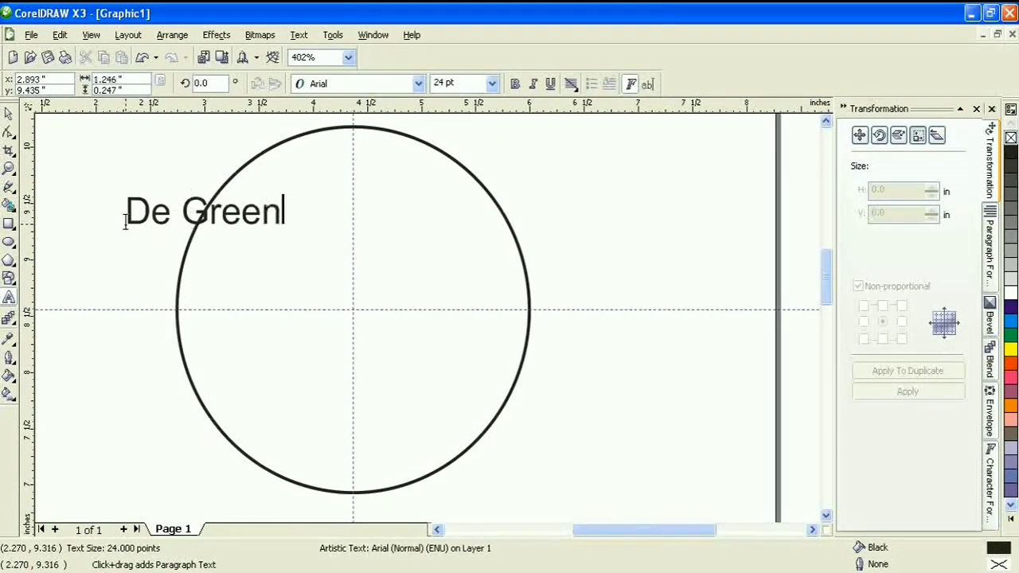
pyautogui.write('eries')
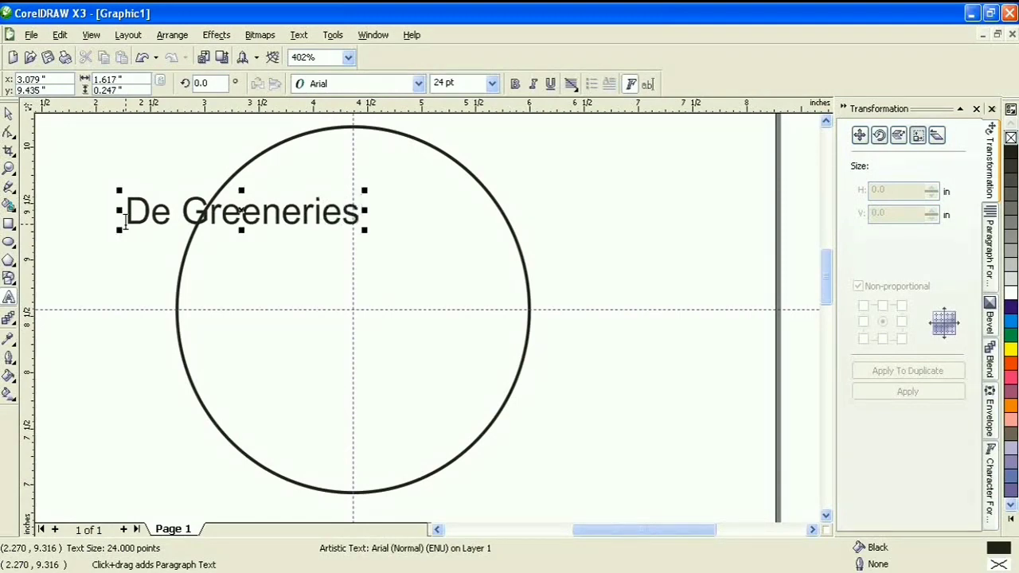
pyautogui.hotkey('ctrl', 'a')
pyautogui.click(9, 115)
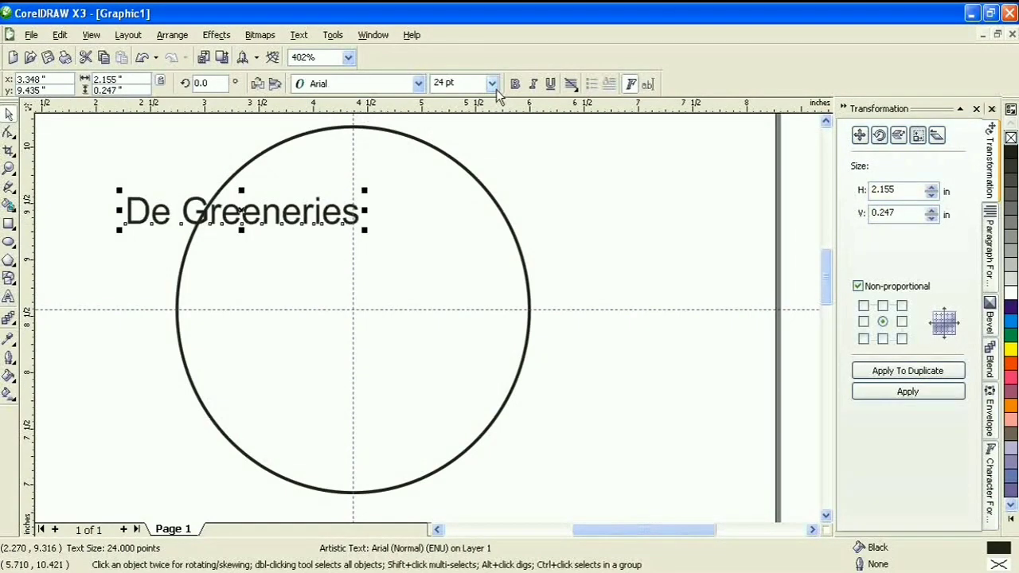
# Set the text's font to Rategin and enlarge it to about 74.5 pt
pyautogui.click(361, 90)
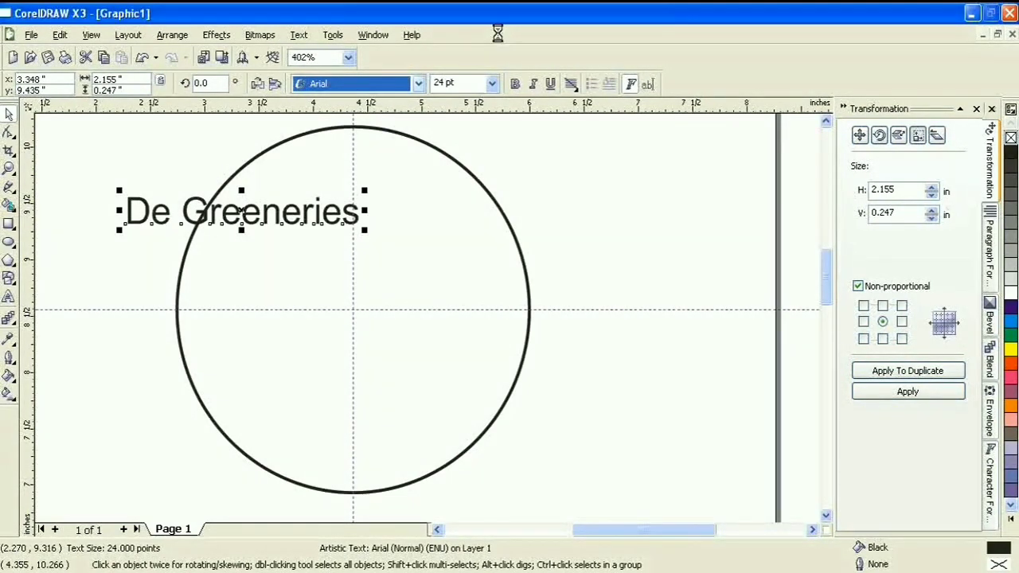
pyautogui.click(418, 84)
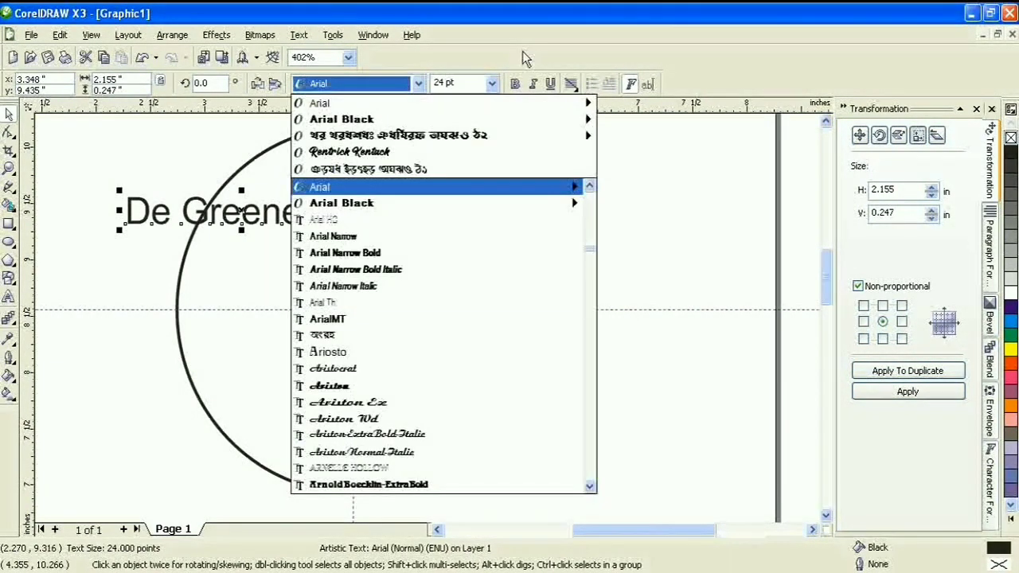
pyautogui.click(484, 151)
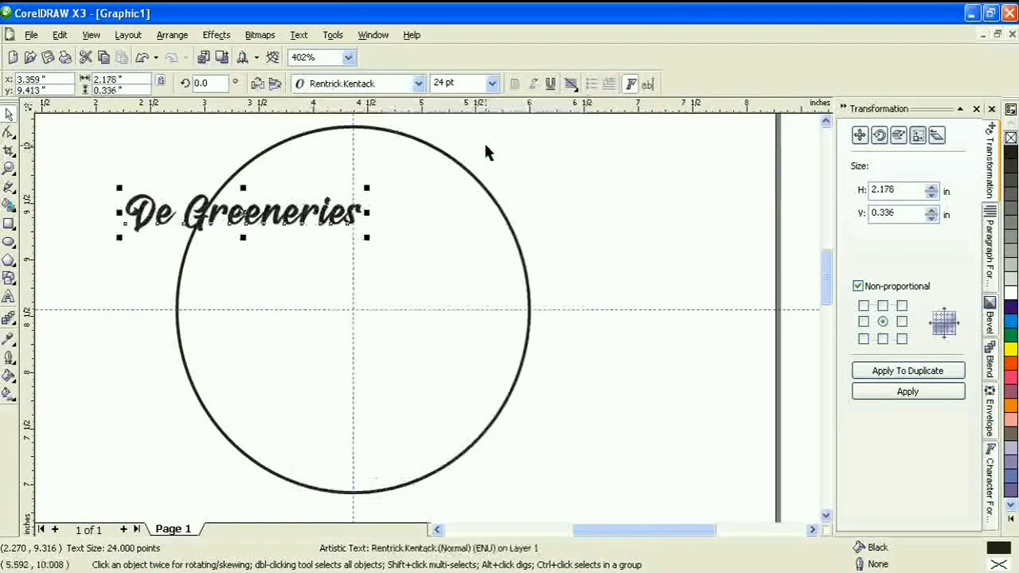
pyautogui.click(418, 84)
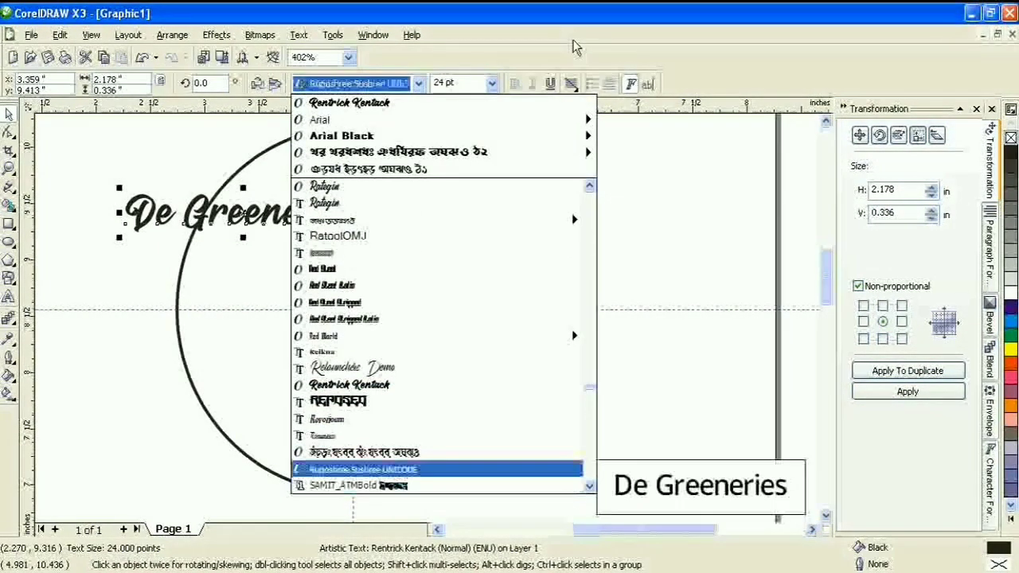
pyautogui.press('Up')
pyautogui.press('Up')
pyautogui.press('Up')
pyautogui.press('Up')
pyautogui.press('Up')
pyautogui.press('Up')
pyautogui.press('Up')
pyautogui.press('Up')
pyautogui.press('Up')
pyautogui.press('Up')
pyautogui.press('Up')
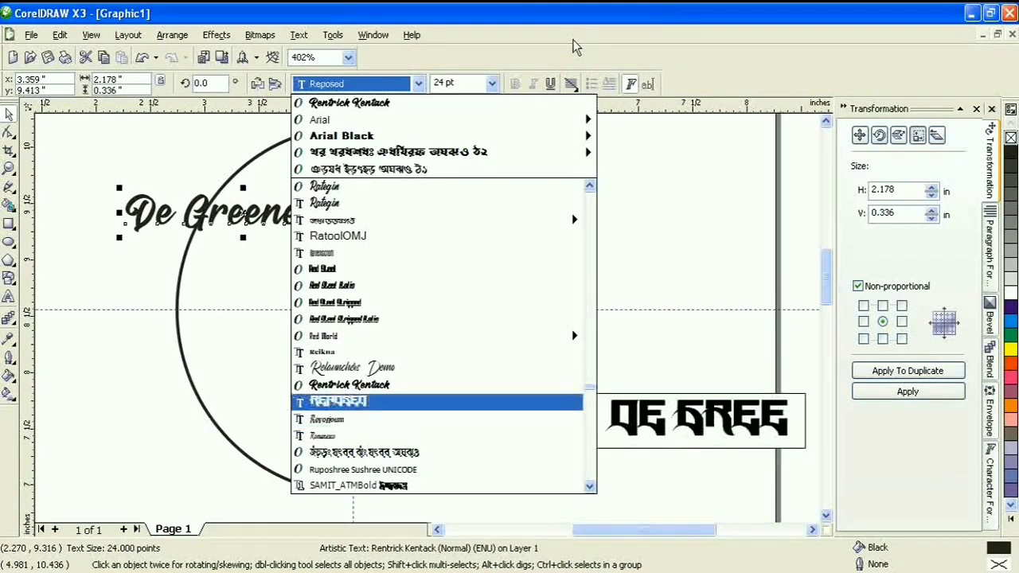
pyautogui.press('Up')
pyautogui.press('Up')
pyautogui.press('Up')
pyautogui.press('Up')
pyautogui.press('Up')
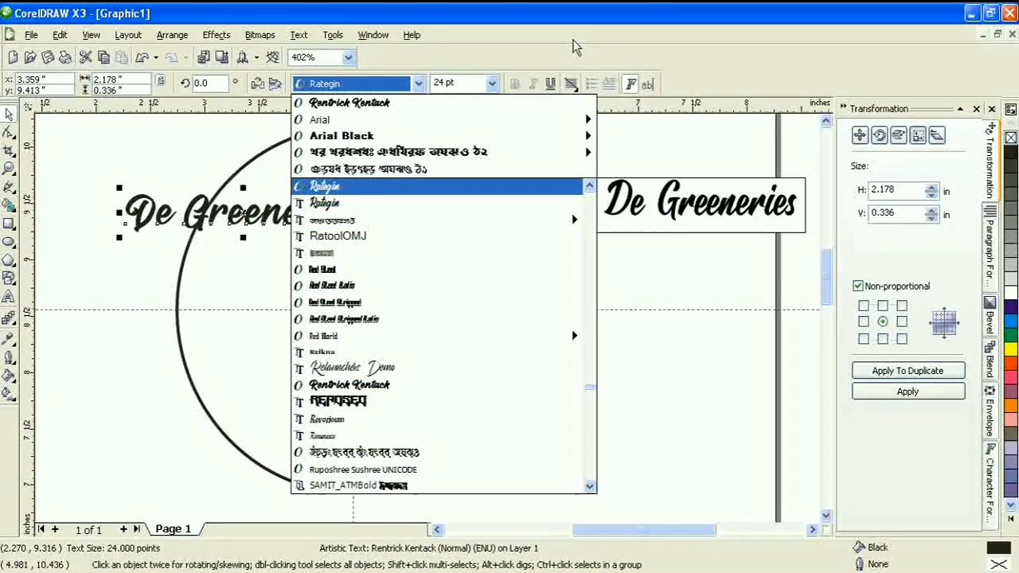
pyautogui.press('Return')
pyautogui.moveTo(304, 240); pyautogui.dragTo(658, 366)
# Move De Greeneries down-left across the circle and make a smaller concentric copy of the circle
pyautogui.click(990, 416)
pyautogui.moveTo(388, 266); pyautogui.dragTo(329, 404)
pyautogui.click(450, 230)
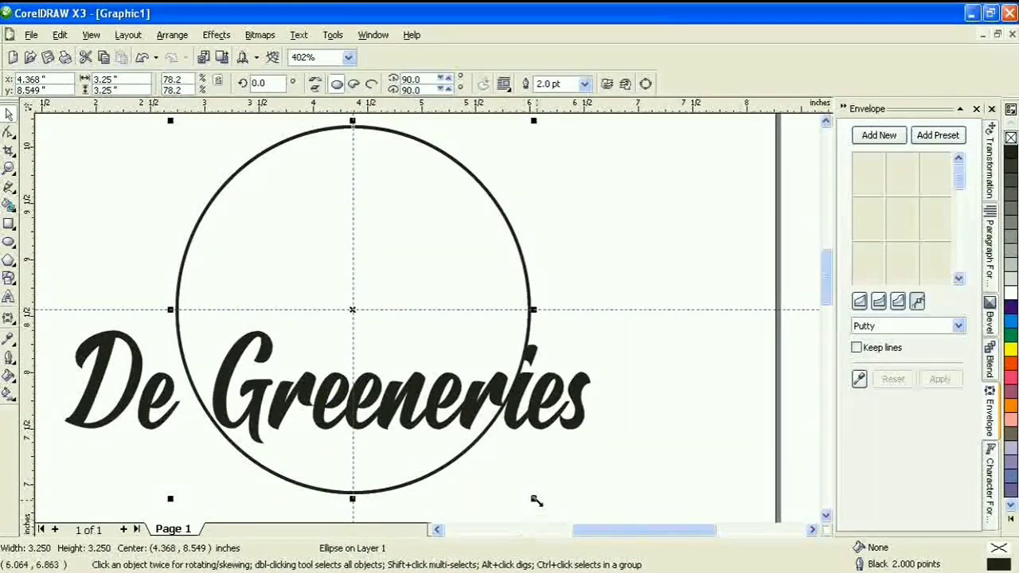
pyautogui.moveTo(534, 500); pyautogui.dragTo(510, 507)
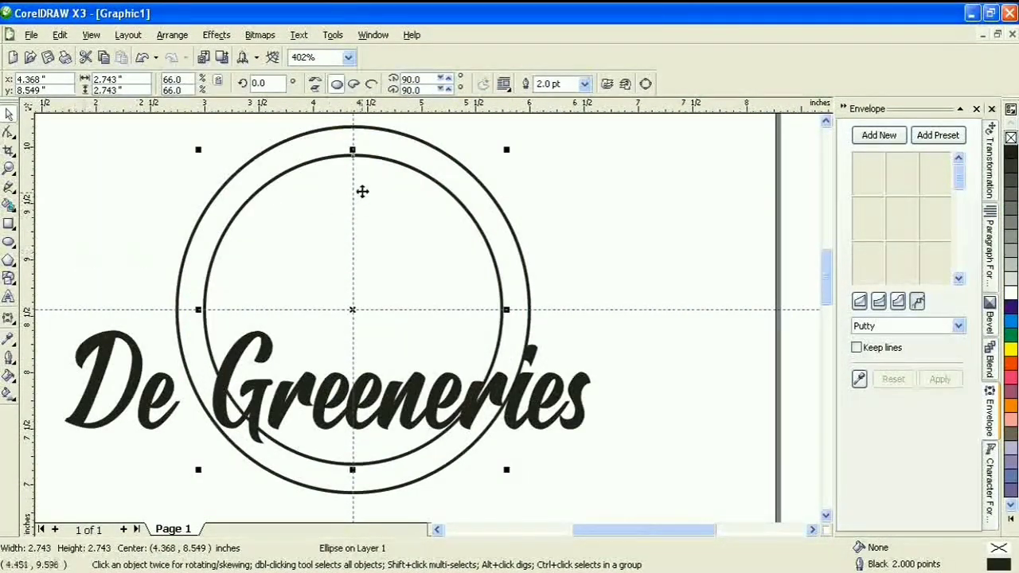
# Turn the inner circle into an open arc spanning the top half
pyautogui.click(371, 84)
pyautogui.click(9, 131)
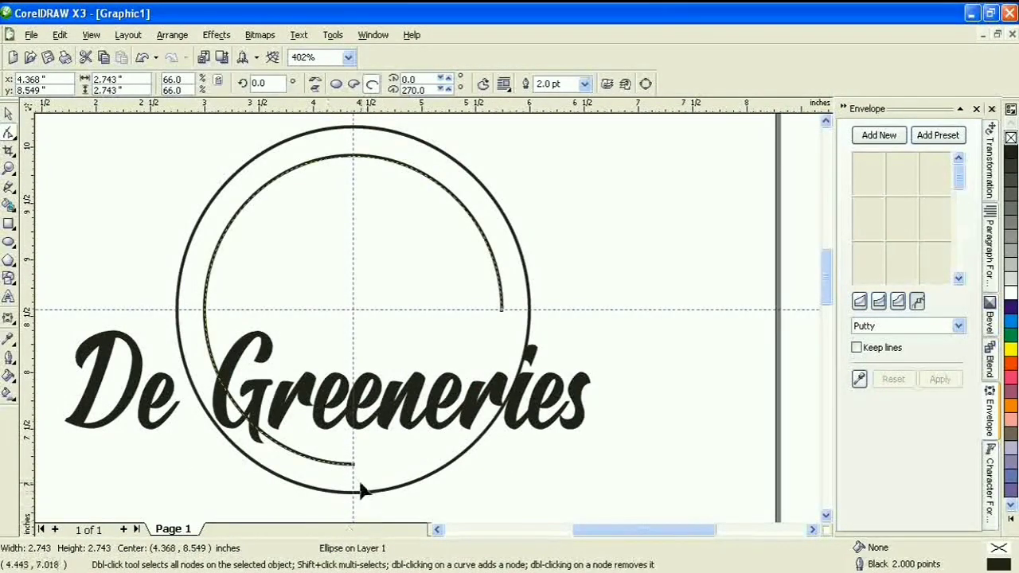
pyautogui.moveTo(353, 468); pyautogui.dragTo(160, 318)
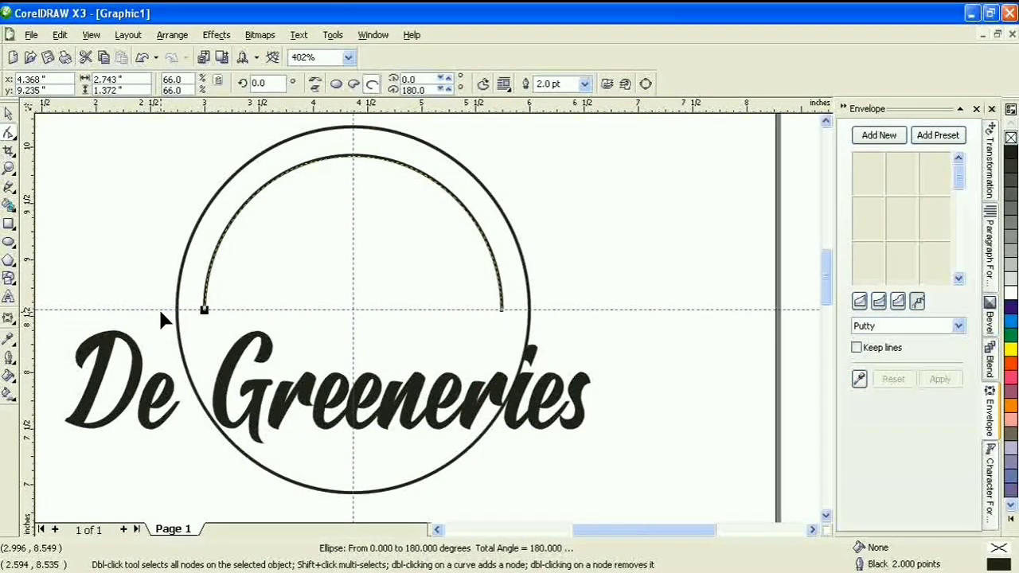
pyautogui.click(8, 114)
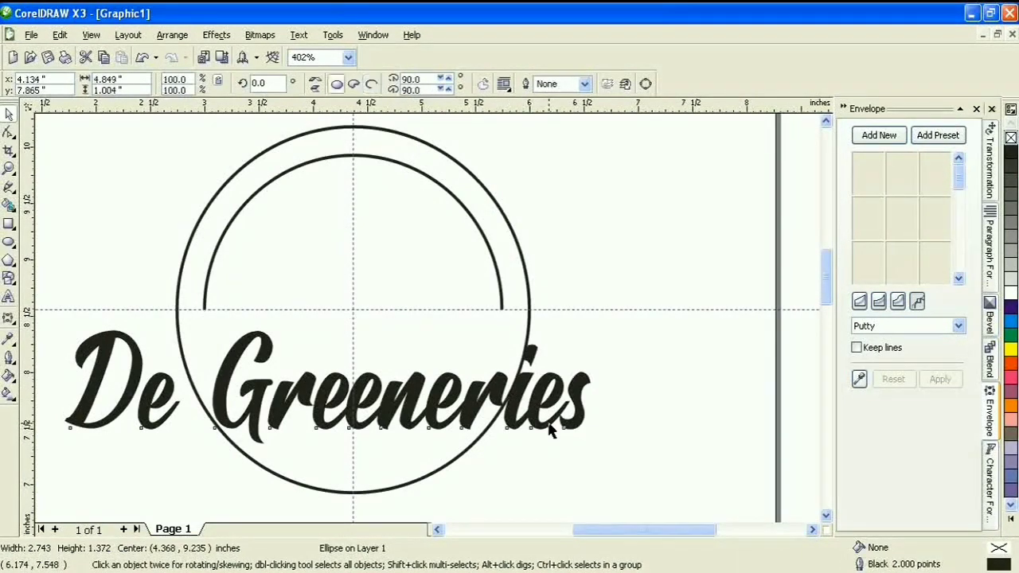
pyautogui.click(568, 409)
# Save the De Greeneries lettering as a custom Artistic Media brush stroke
pyautogui.click(10, 189)
pyautogui.click(73, 192)
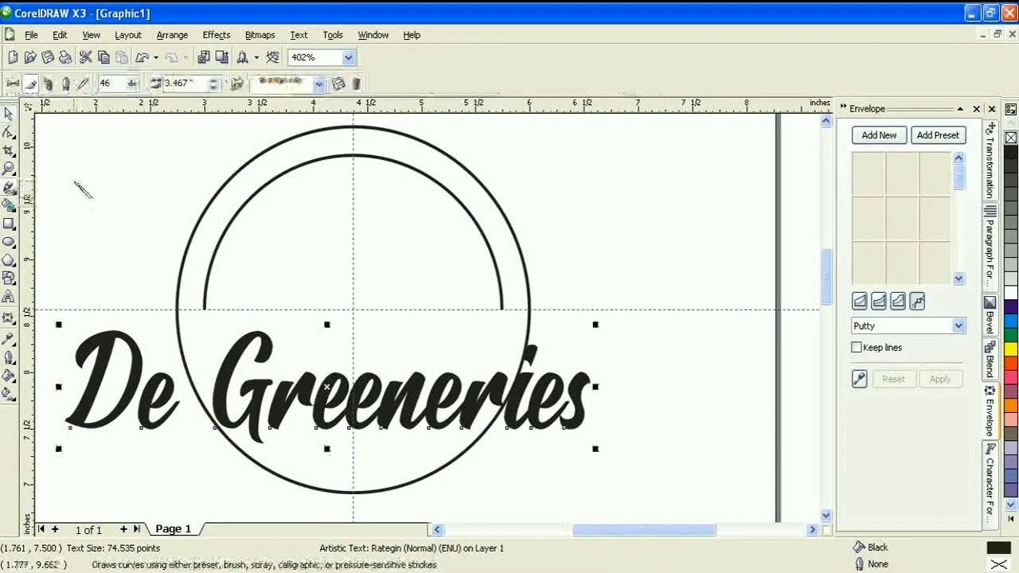
pyautogui.click(338, 84)
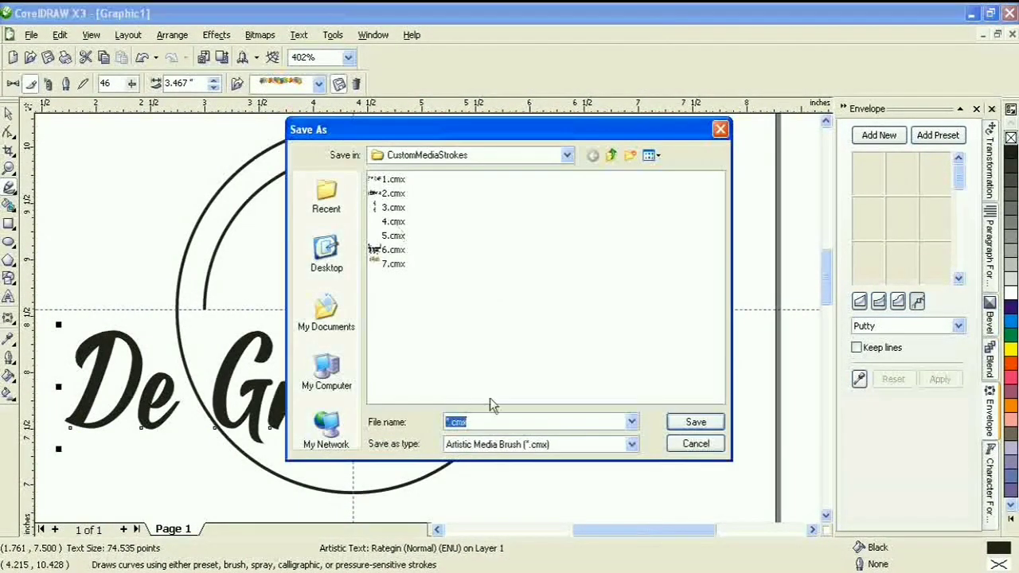
pyautogui.write('8')
pyautogui.click(700, 426)
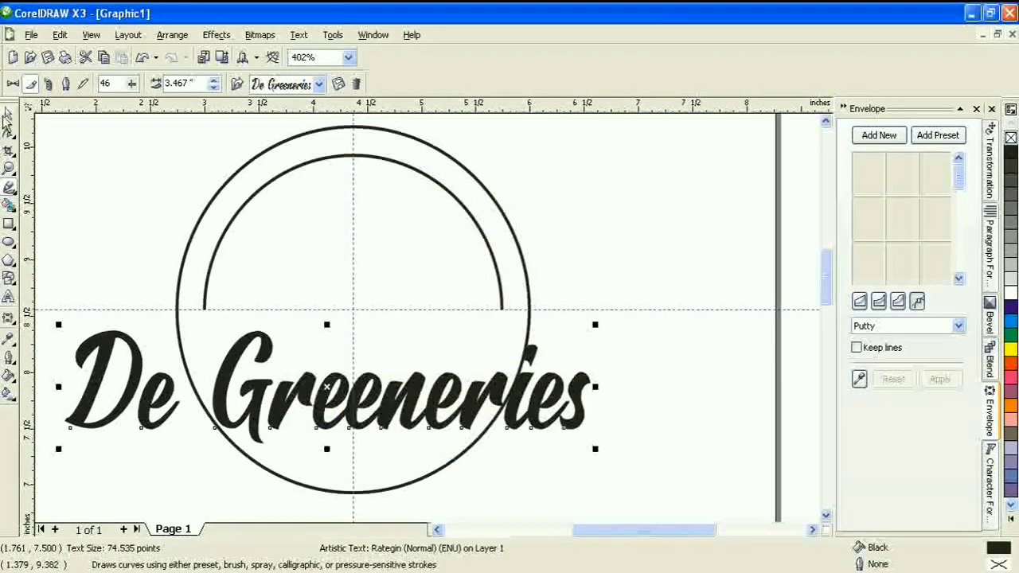
pyautogui.press('space')
# Apply the De Greeneries brush stroke to the inner arc
pyautogui.click(248, 206)
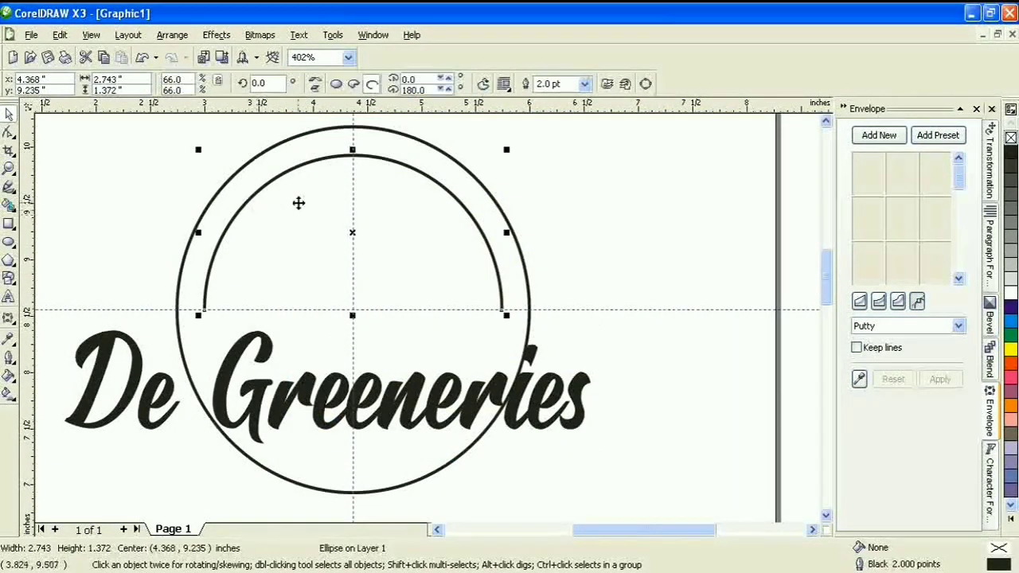
pyautogui.click(10, 190)
pyautogui.click(318, 83)
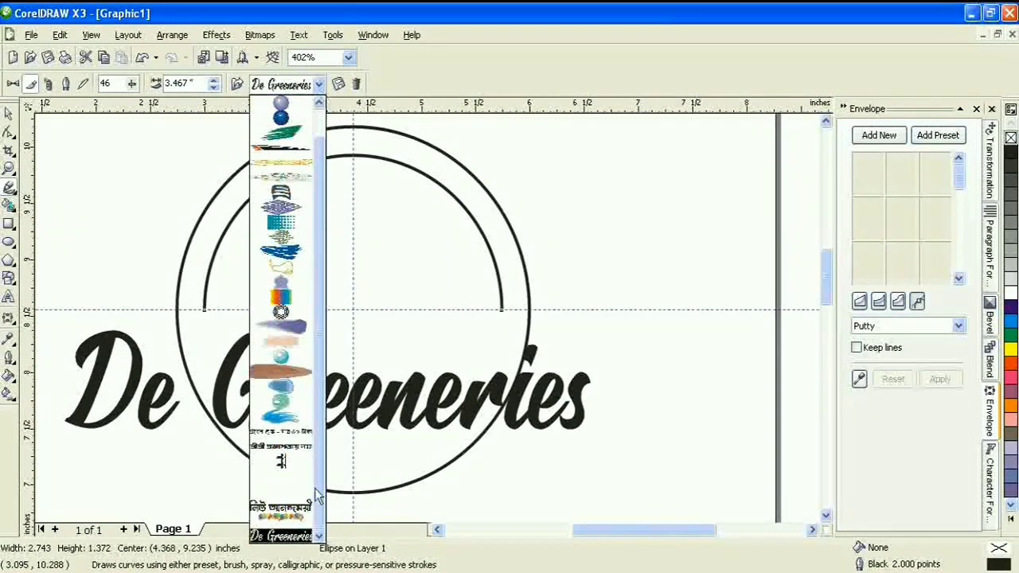
pyautogui.click(291, 536)
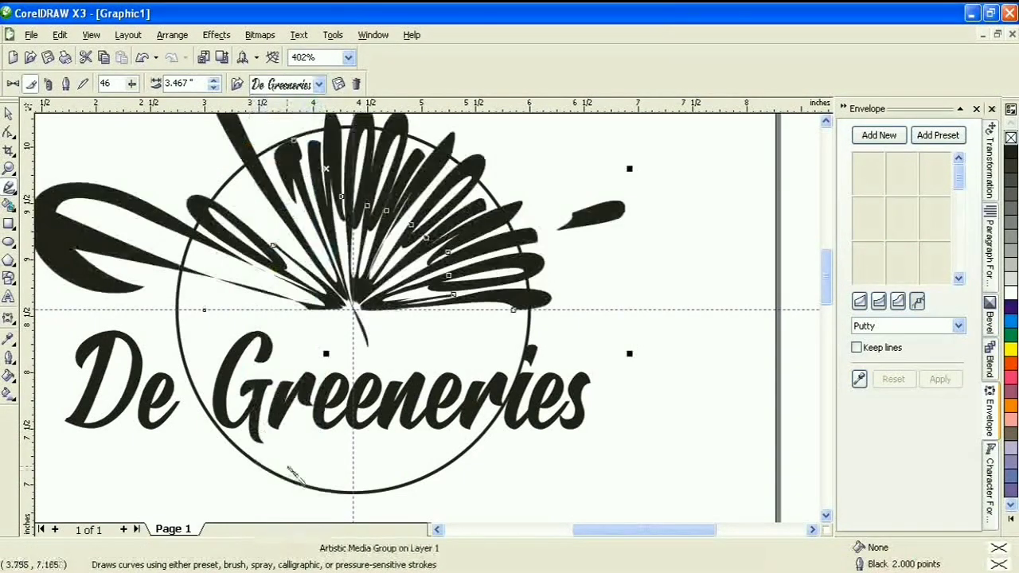
# Reduce the curved lettering's stroke width to 0.467" and nudge it slightly right
pyautogui.click(213, 88)
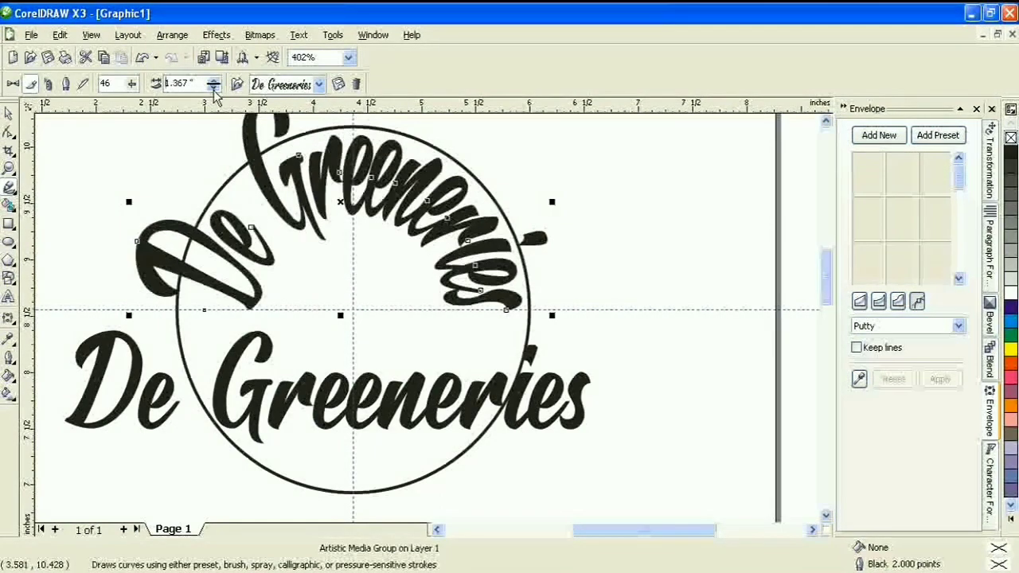
pyautogui.click(213, 88)
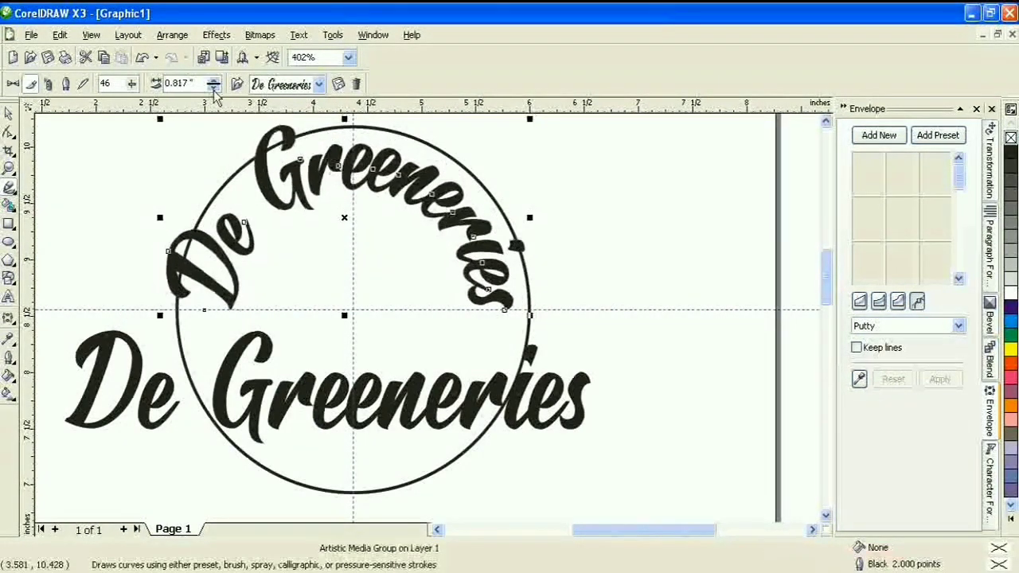
pyautogui.click(214, 88)
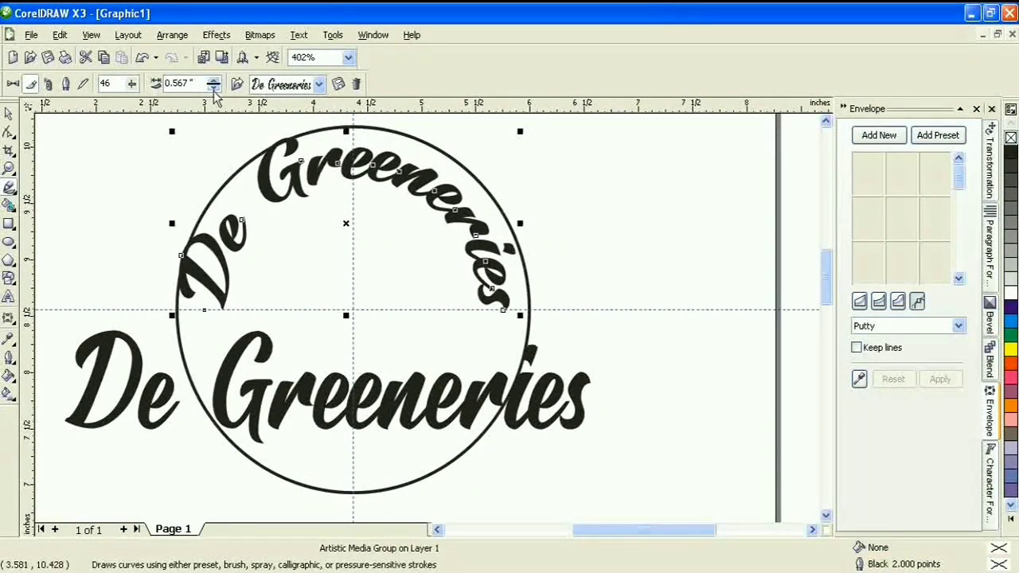
pyautogui.click(10, 115)
pyautogui.moveTo(346, 225); pyautogui.dragTo(353, 226)
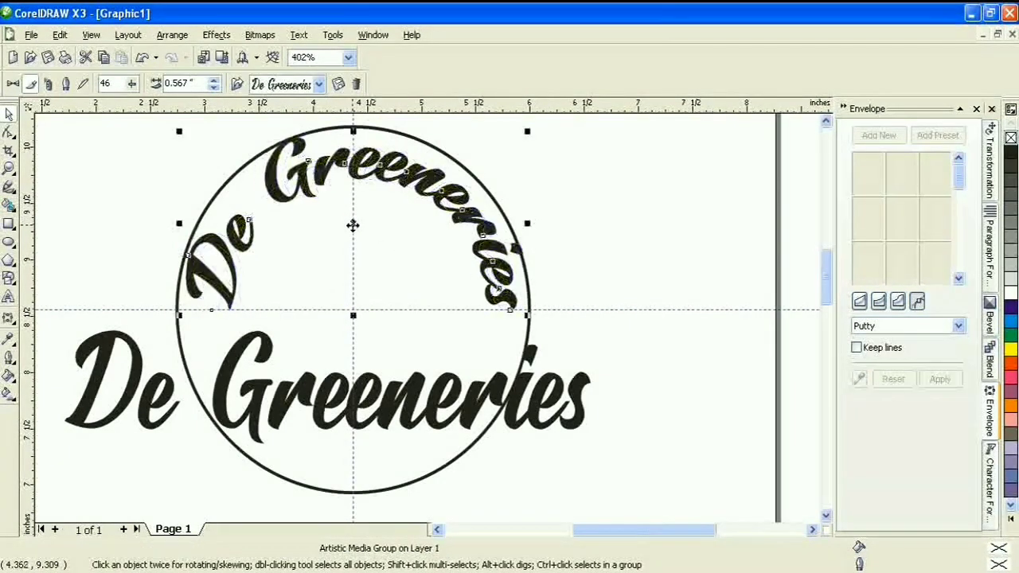
pyautogui.click(215, 87)
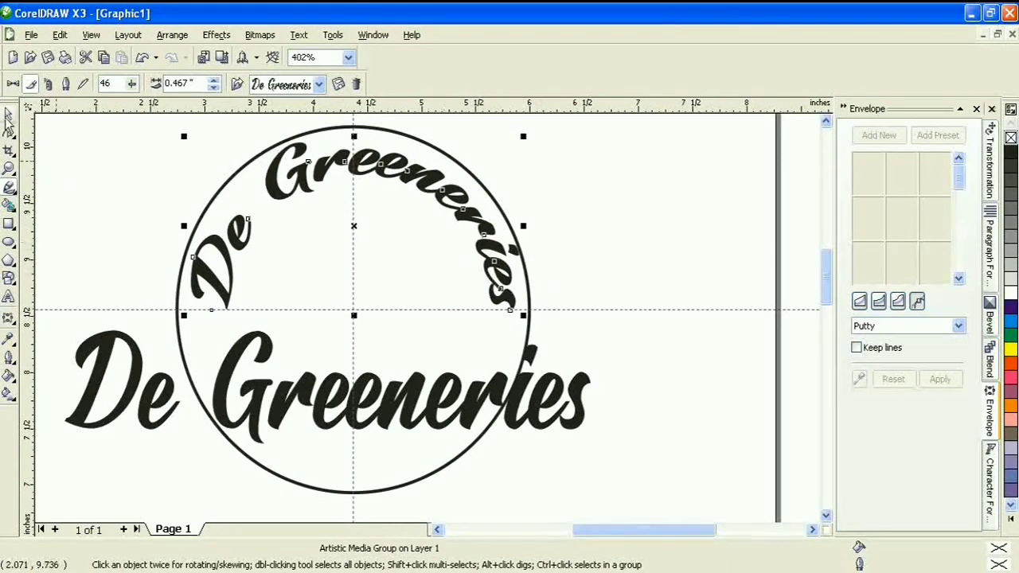
pyautogui.click(628, 179)
# Move the straight De Greeneries text down out of the badge
pyautogui.moveTo(558, 427); pyautogui.dragTo(947, 397)
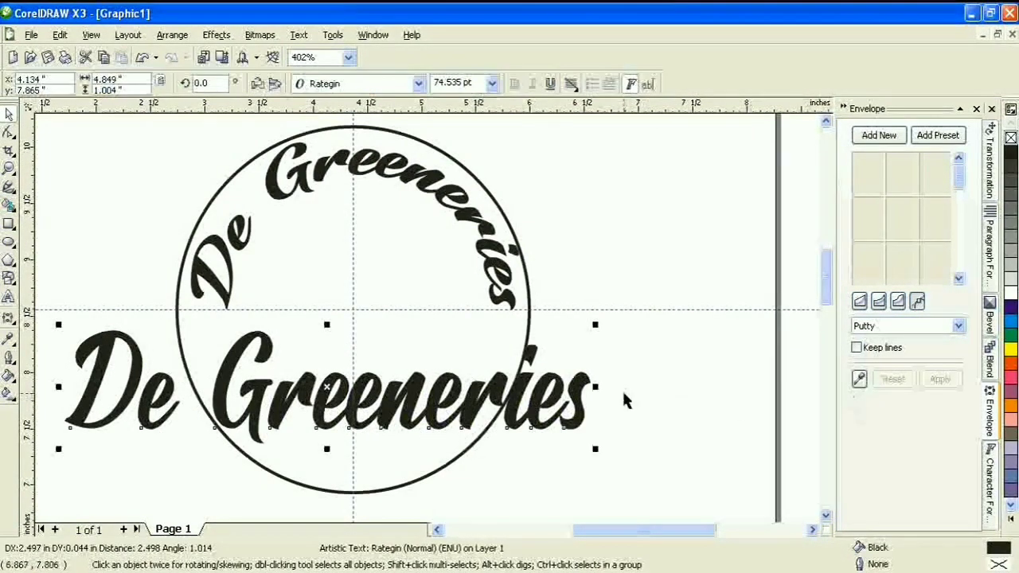
pyautogui.press('Down')
pyautogui.press('Down')
pyautogui.press('Down')
pyautogui.press('Down')
pyautogui.press('Down')
pyautogui.press('Down')
pyautogui.press('Down')
pyautogui.press('Down')
pyautogui.press('Down')
pyautogui.press('Down')
pyautogui.press('Down')
pyautogui.press('Down')
pyautogui.press('Down')
pyautogui.press('Down')
pyautogui.press('Down')
pyautogui.press('Down')
pyautogui.click(609, 291)
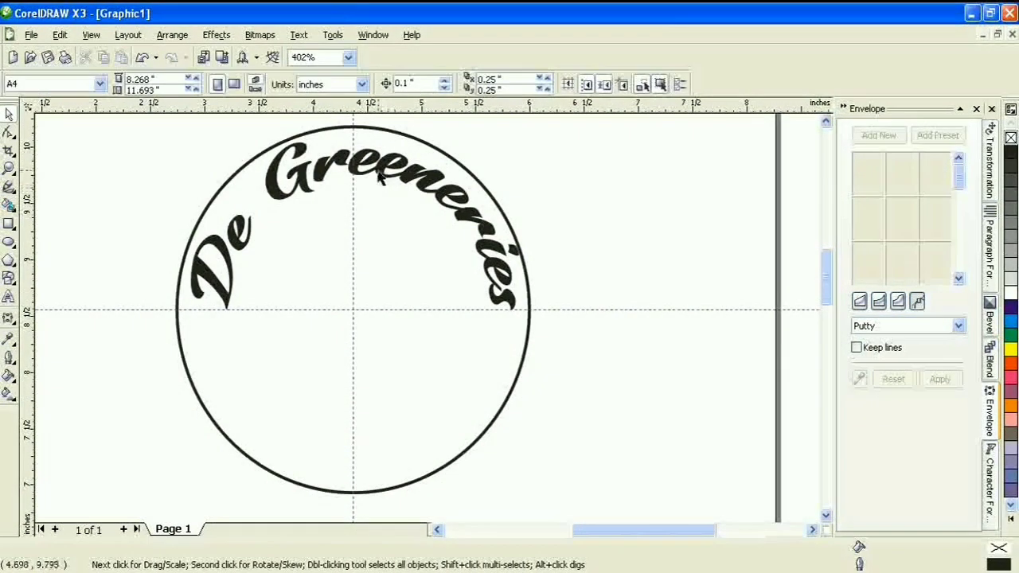
# Centre the curved lettering horizontally on the circle, undoing its downward shift
pyautogui.click(383, 171)
pyautogui.keyDown('shift'); pyautogui.click(480, 183); pyautogui.keyUp('shift')
pyautogui.click(541, 85)
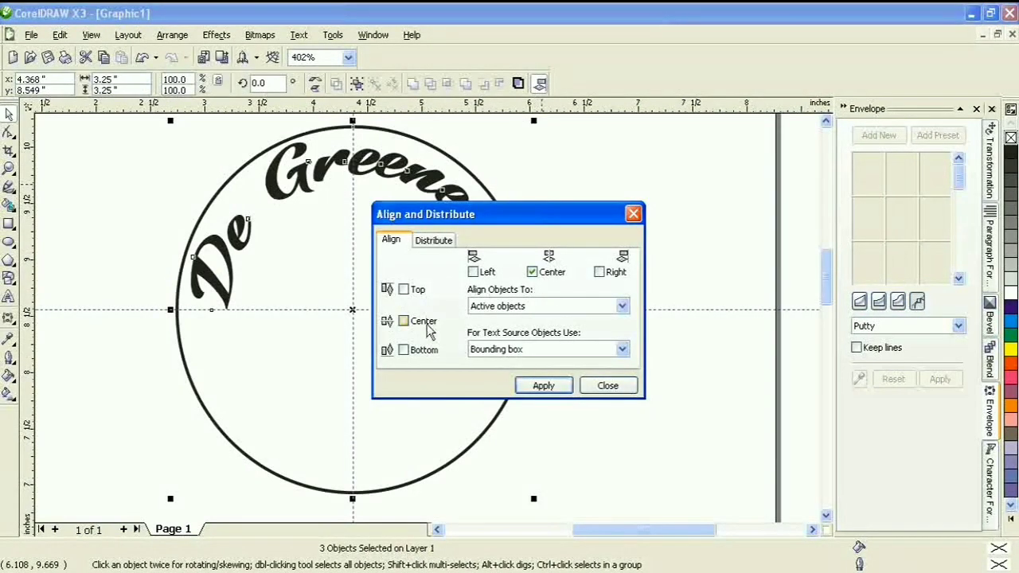
pyautogui.click(544, 385)
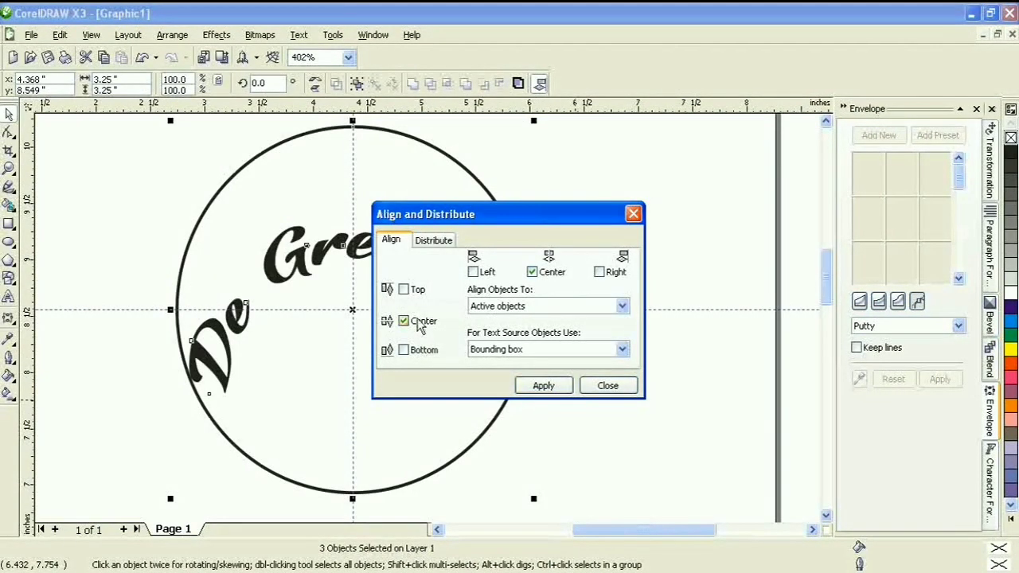
pyautogui.click(419, 330)
pyautogui.click(542, 385)
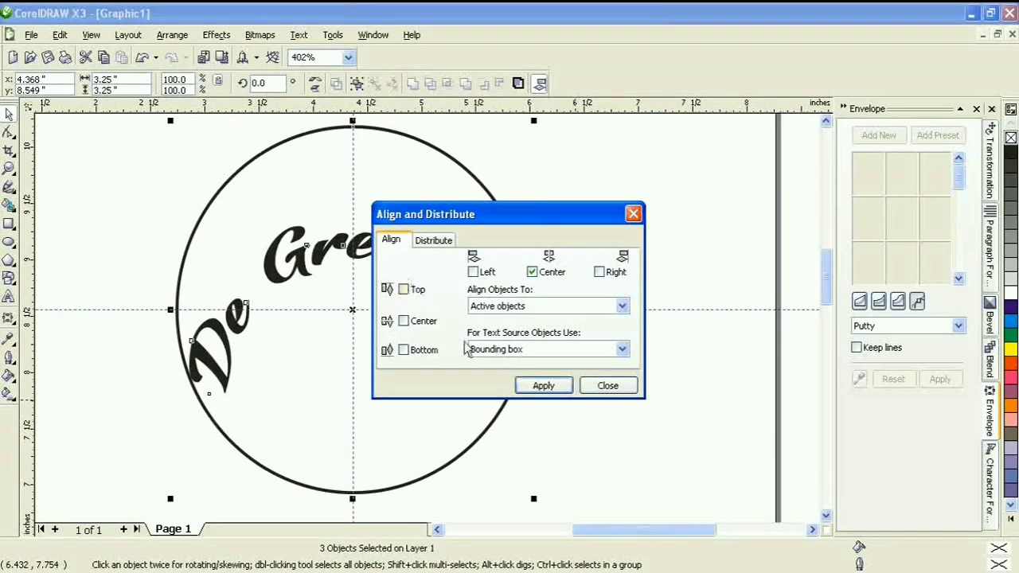
pyautogui.click(607, 386)
pyautogui.hotkey('ctrl', 'z')
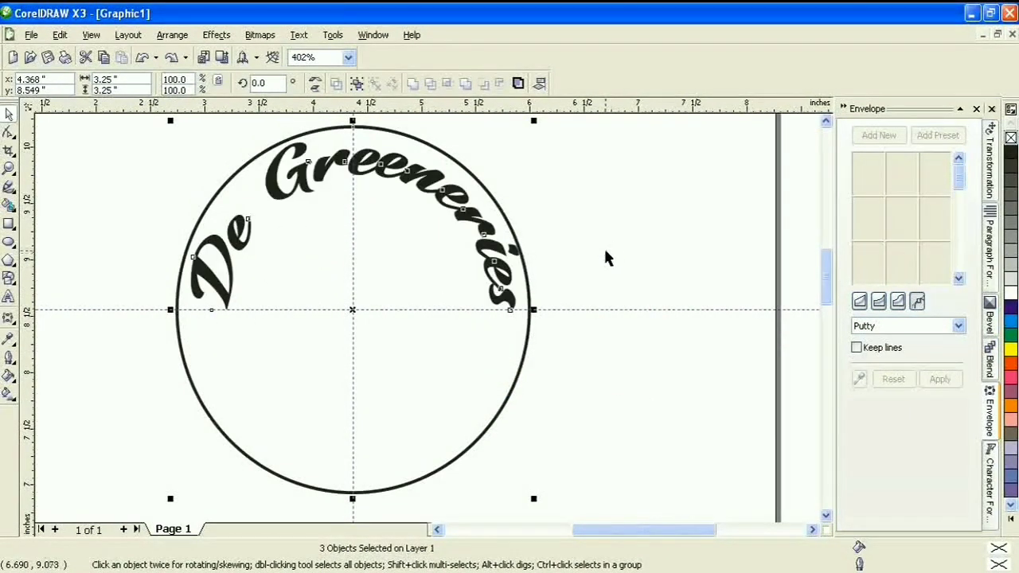
pyautogui.click(633, 277)
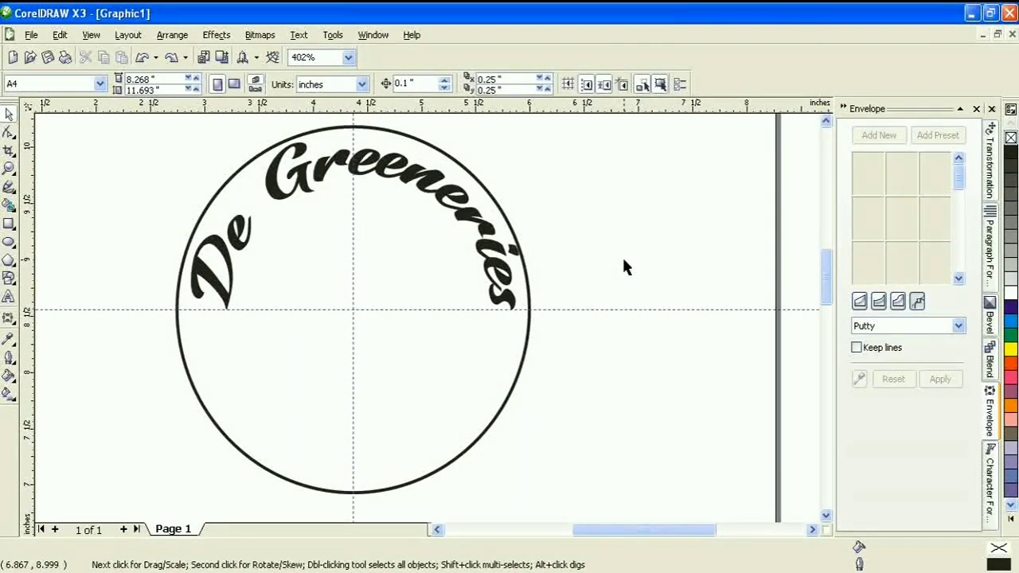
# Start a text line inside the circle reading 'The Galden Calé & Restaural'
pyautogui.click(9, 296)
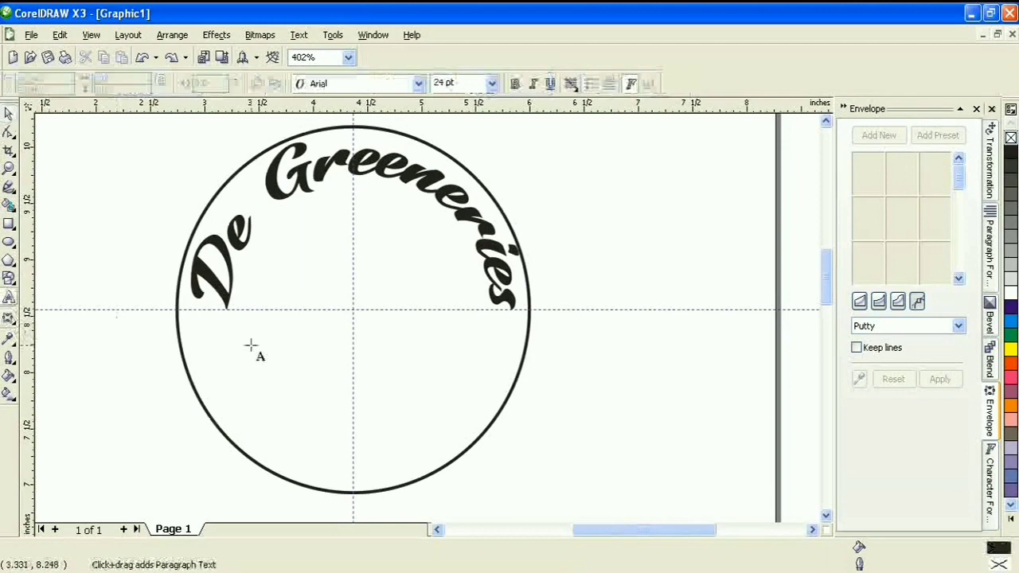
pyautogui.click(298, 360)
pyautogui.write('The Gal')
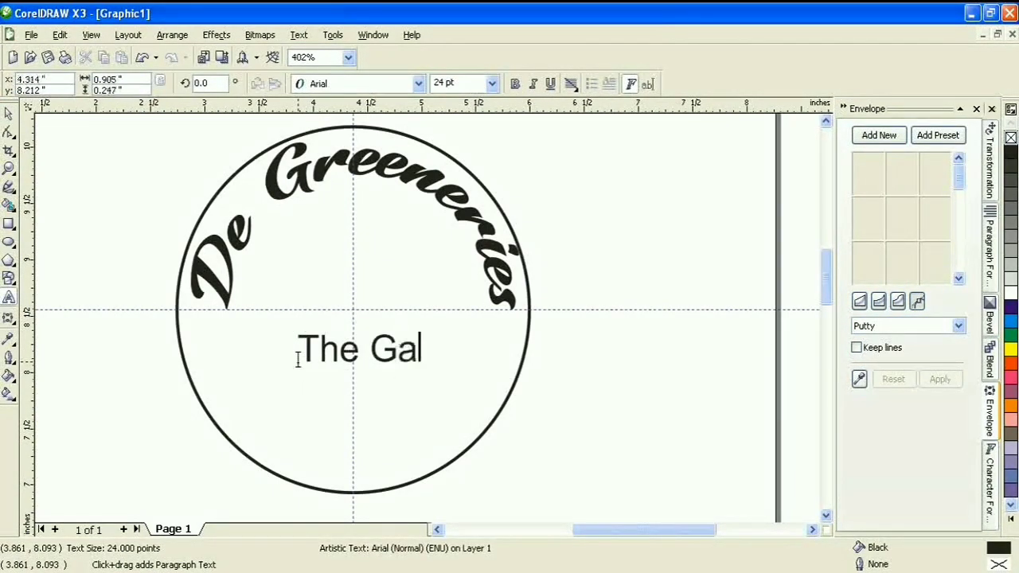
pyautogui.press('BackSpace')
pyautogui.write('rden Cal')
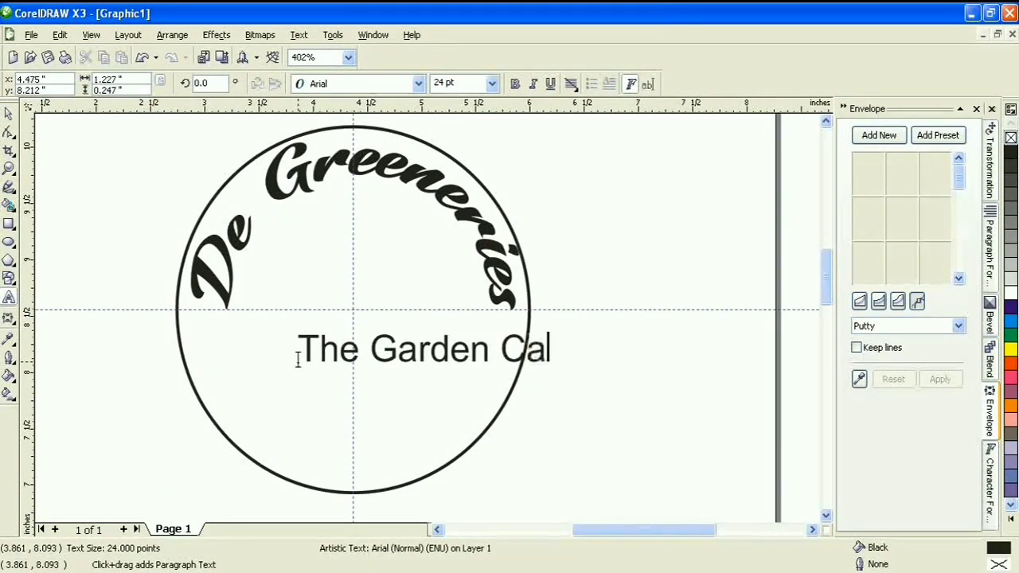
pyautogui.press('BackSpace')
pyautogui.write('fé & R')
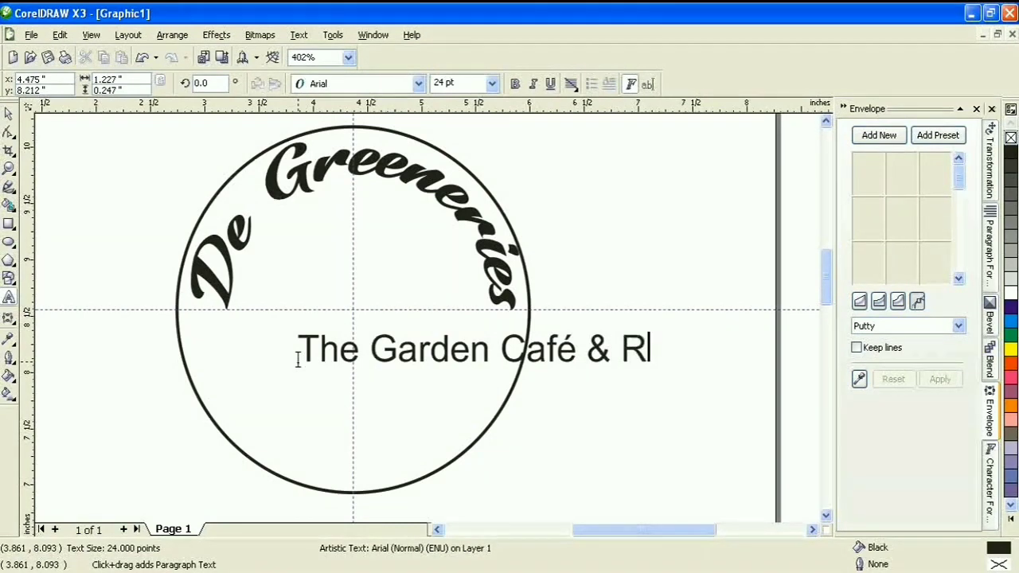
pyautogui.write('estaural')
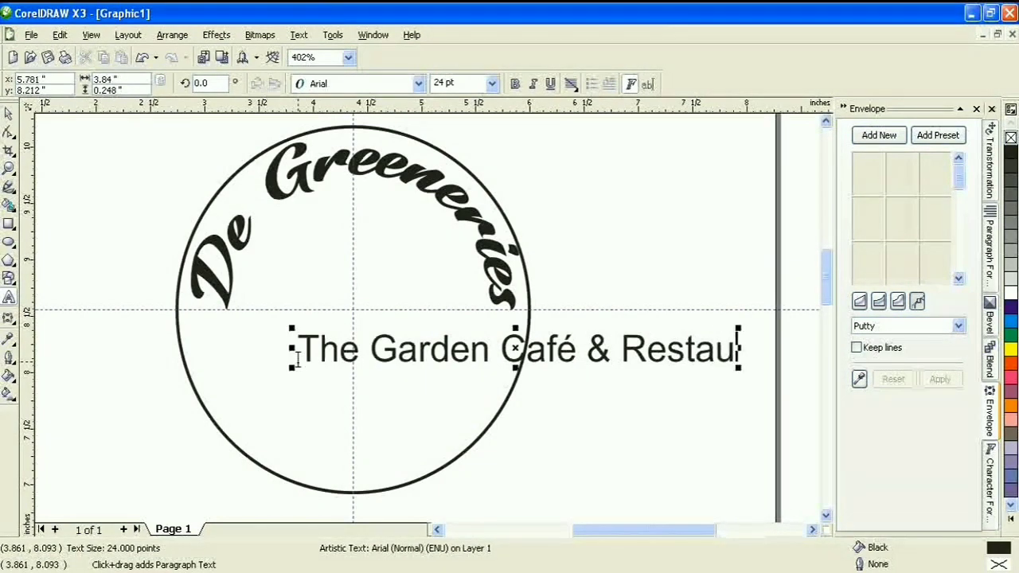
# Fix the text to read 'The Garden Cafe & Restaurant' and make it bold
pyautogui.click(567, 354)
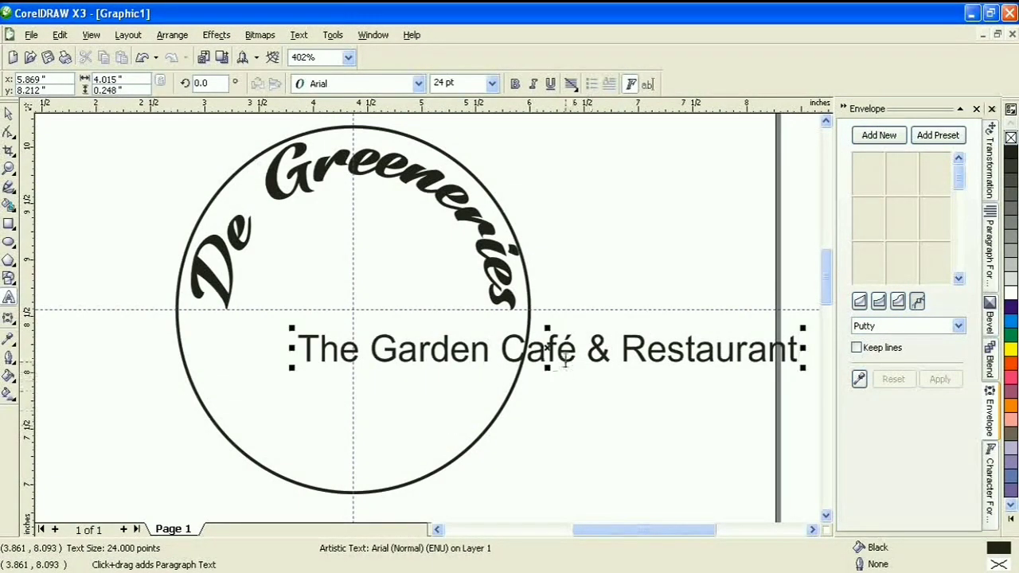
pyautogui.press('BackSpace')
pyautogui.write('e')
pyautogui.hotkey('ctrl', 'a')
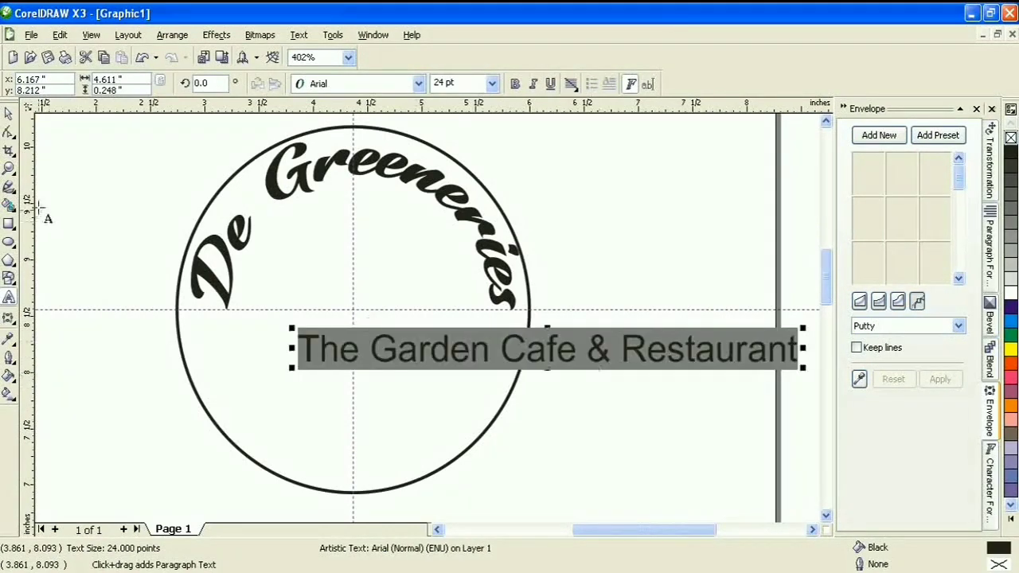
pyautogui.click(7, 114)
pyautogui.click(514, 84)
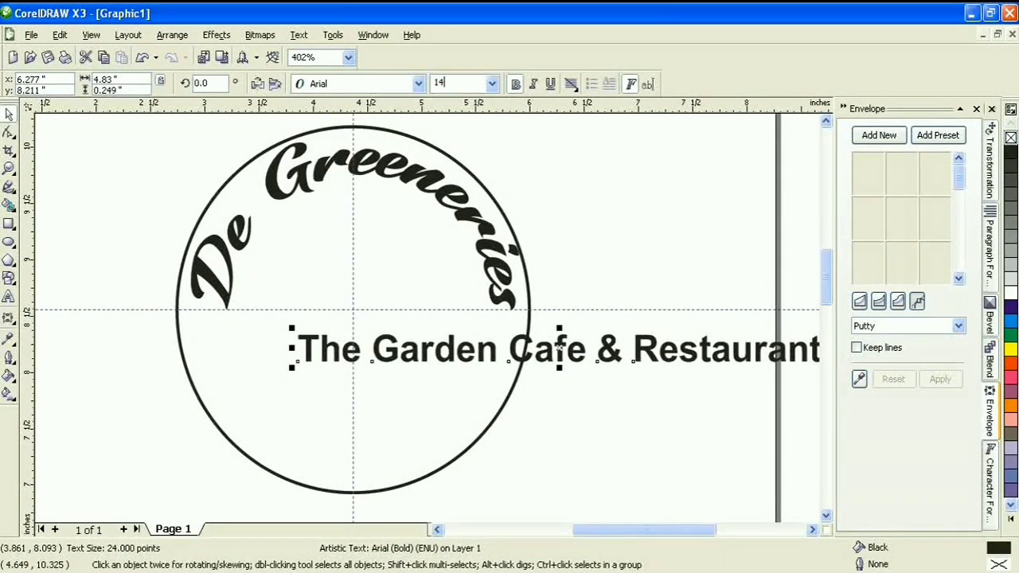
# Set the tagline to 14 pt, move it under the curved name, and split it into three lines
pyautogui.press('Return')
pyautogui.moveTo(451, 356); pyautogui.dragTo(423, 233)
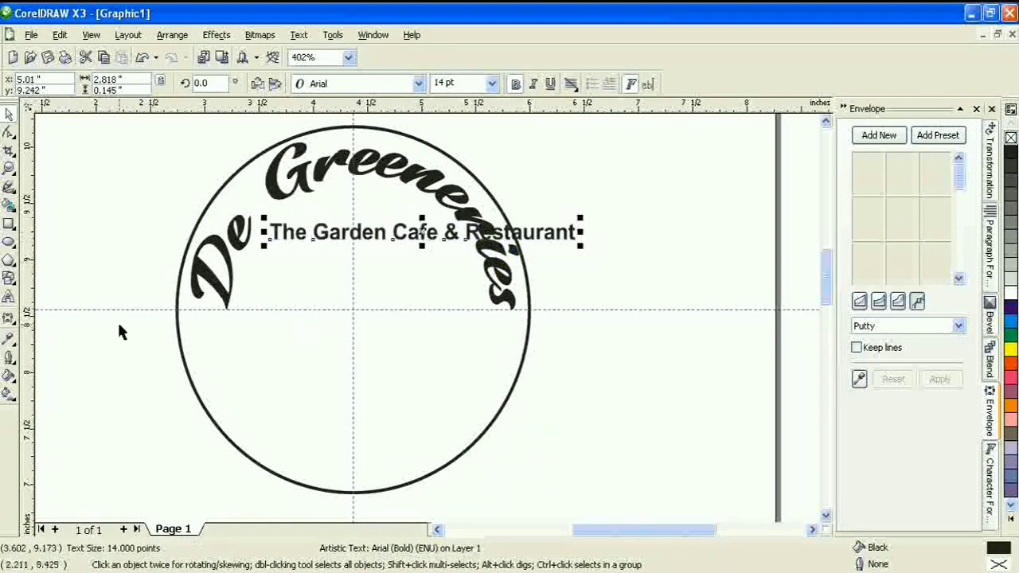
pyautogui.press('F8')
pyautogui.click(464, 233)
pyautogui.press('Return')
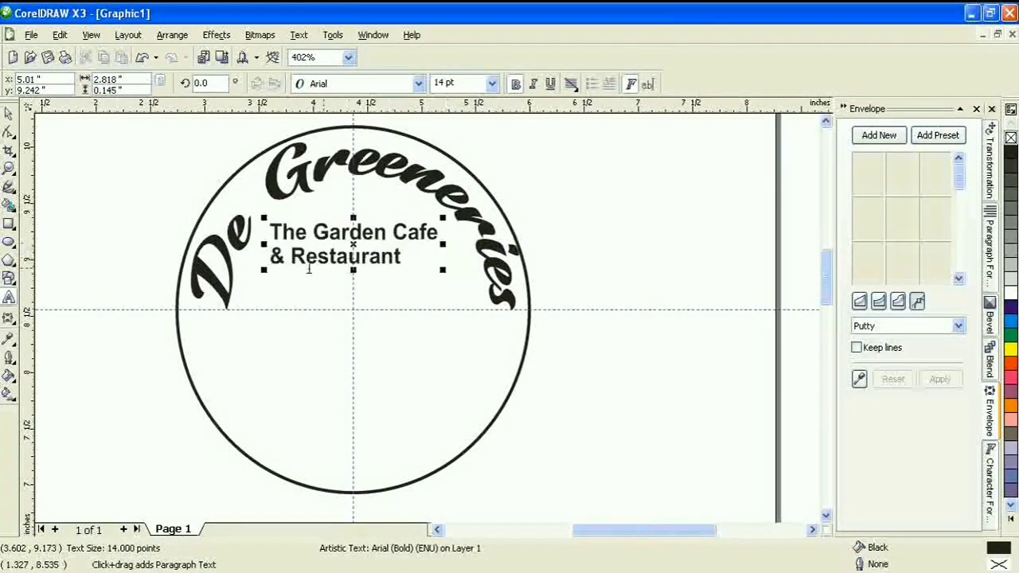
pyautogui.click(295, 258)
pyautogui.press('Return')
# Centre the tagline's lines and align it horizontally to the circle's centre, then deselect
pyautogui.hotkey('ctrl', 'a')
pyautogui.click(8, 114)
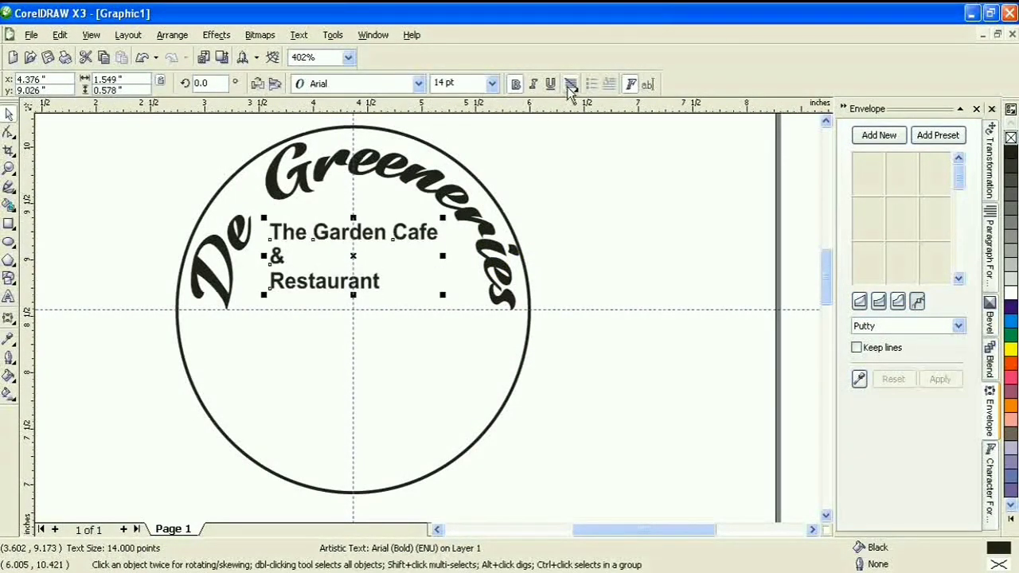
pyautogui.click(570, 84)
pyautogui.click(597, 135)
pyautogui.hotkey('ctrl', 'a')
pyautogui.click(541, 84)
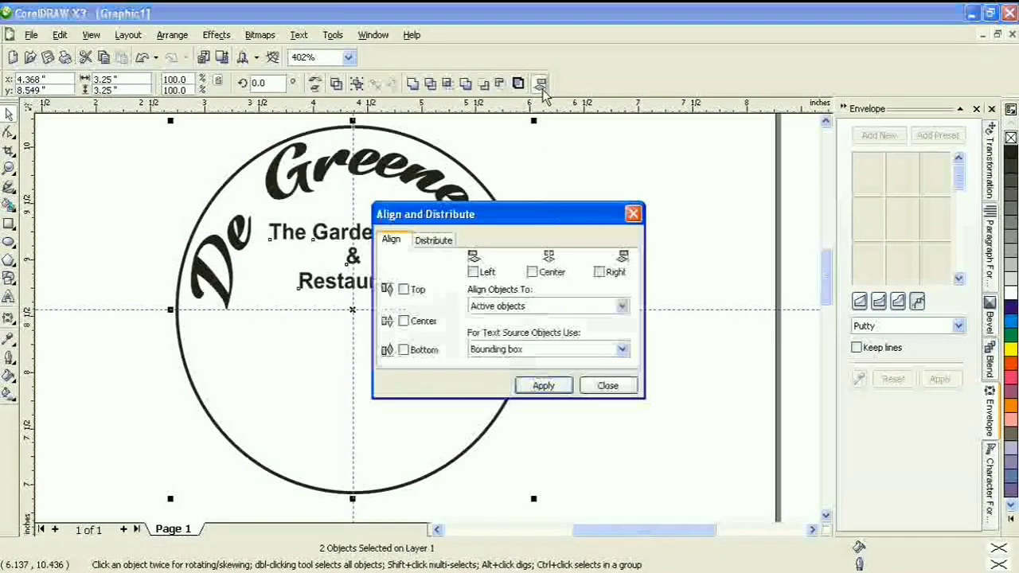
pyautogui.click(534, 271)
pyautogui.click(544, 385)
pyautogui.click(608, 385)
pyautogui.click(637, 243)
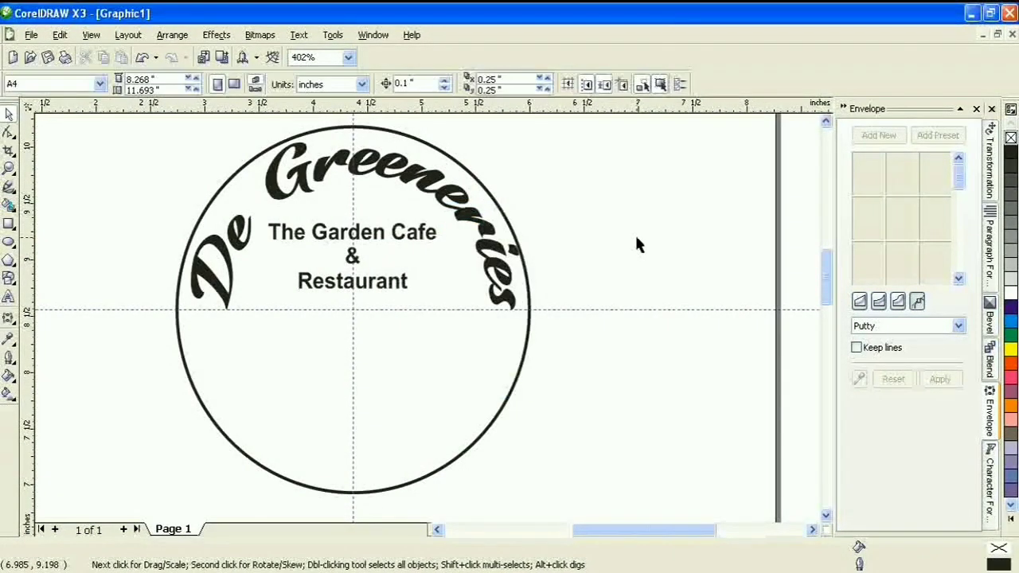
# Duplicate the cafe text below centre and replace it with the venue's street address line
pyautogui.click(375, 287)
pyautogui.moveTo(374, 287); pyautogui.dragTo(374, 404)
pyautogui.click(13, 298)
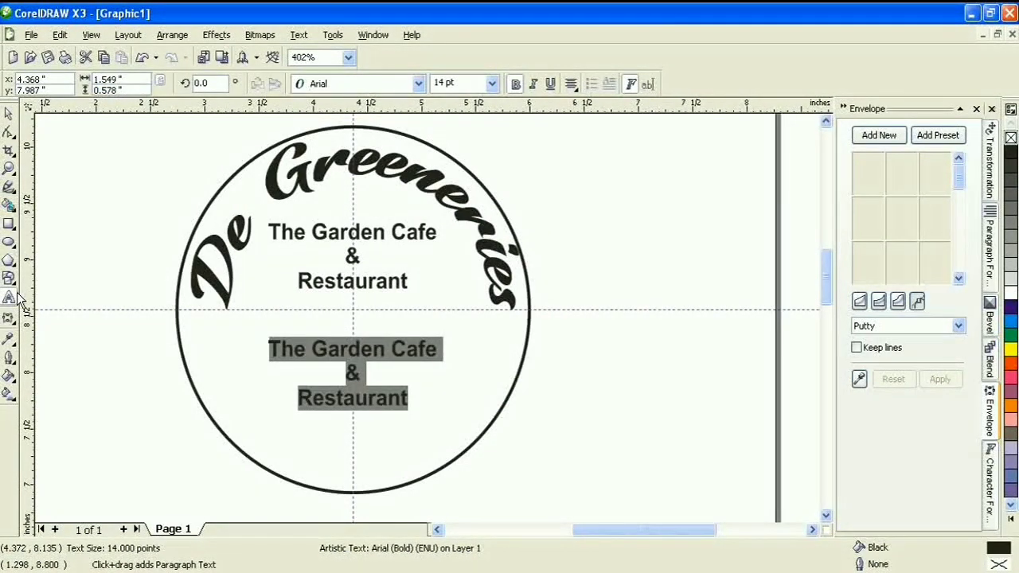
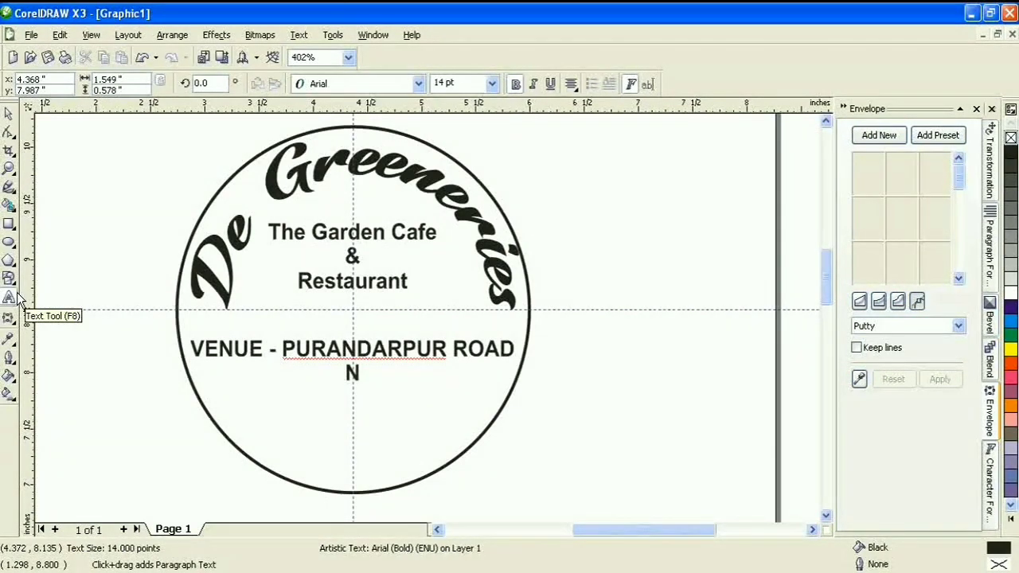
pyautogui.press('Home')
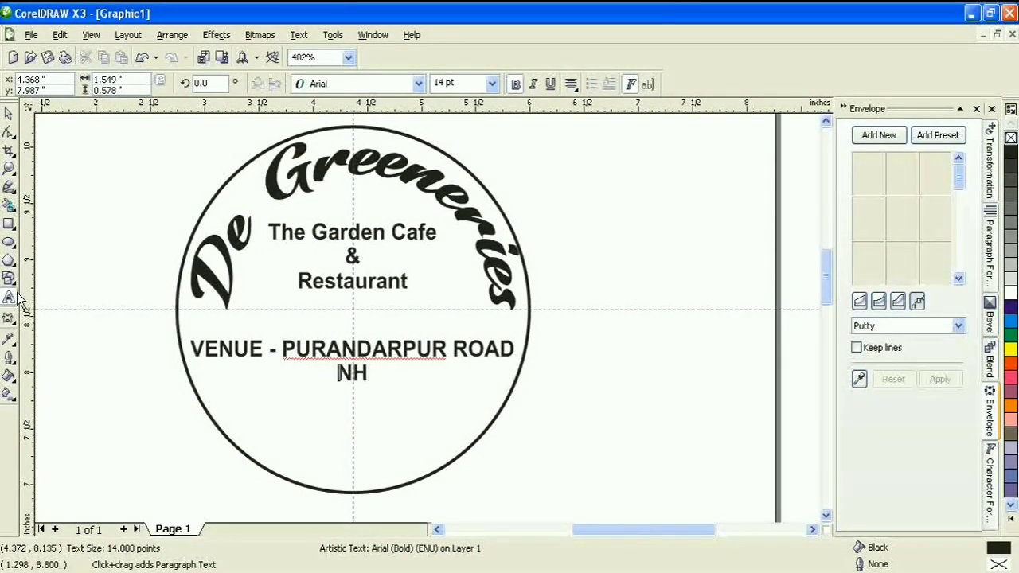
pyautogui.press('End')
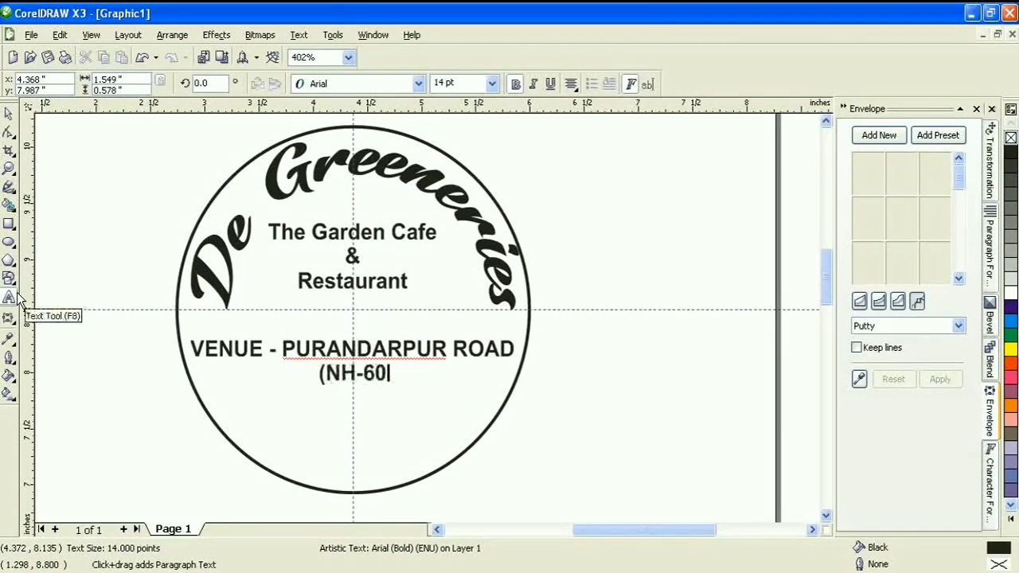
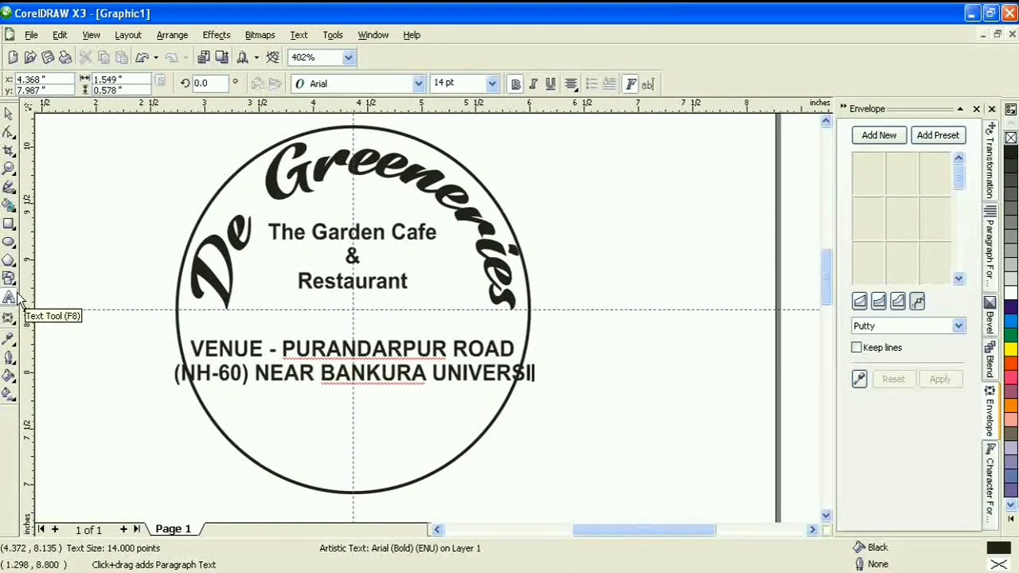
# Add lines with the town and PIN code, the venue's email address, and its phone number
pyautogui.press('Return')
pyautogui.write('BANKURA =')
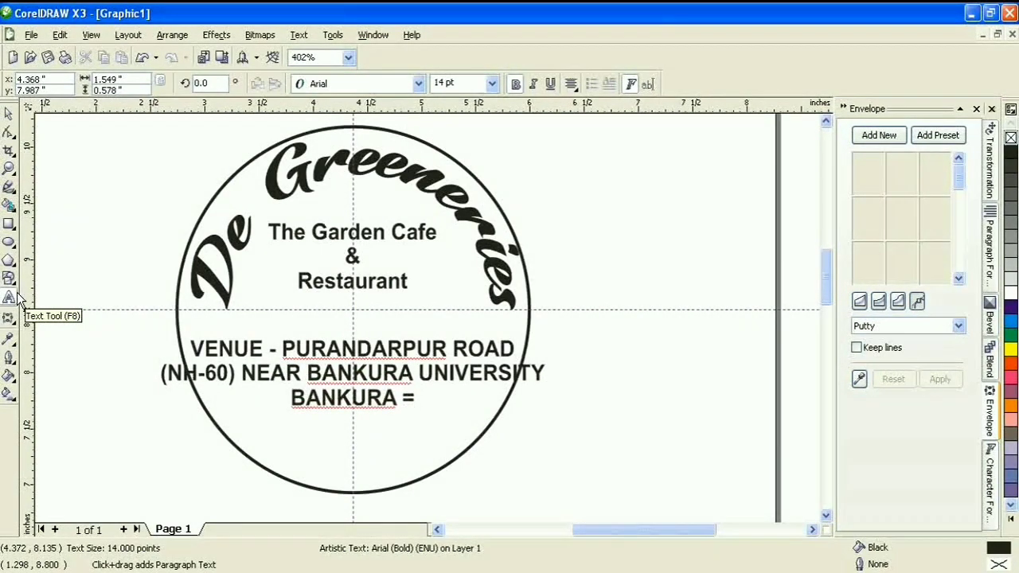
pyautogui.press('BackSpace')
pyautogui.write('-')
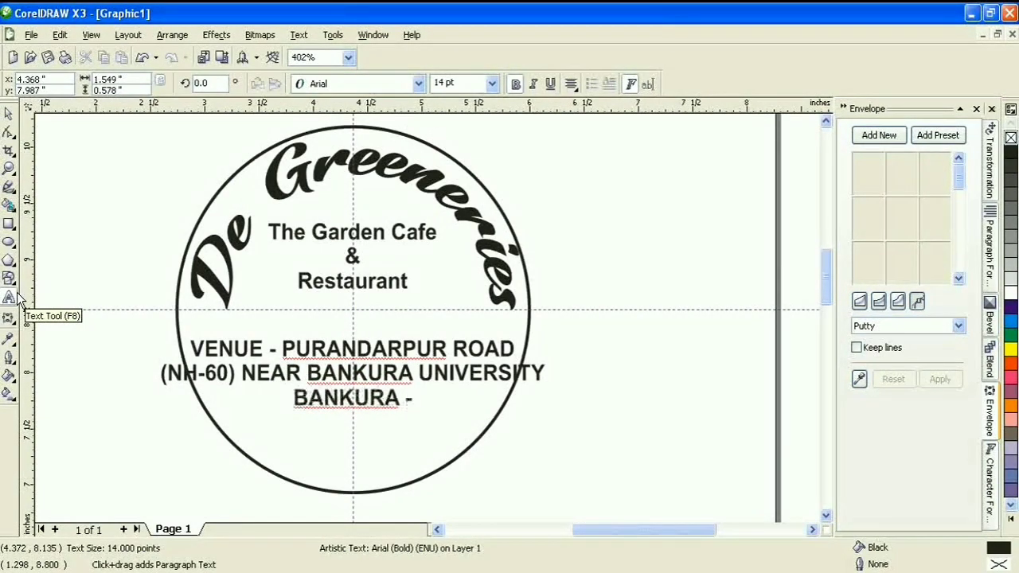
pyautogui.write(' 722155 ')
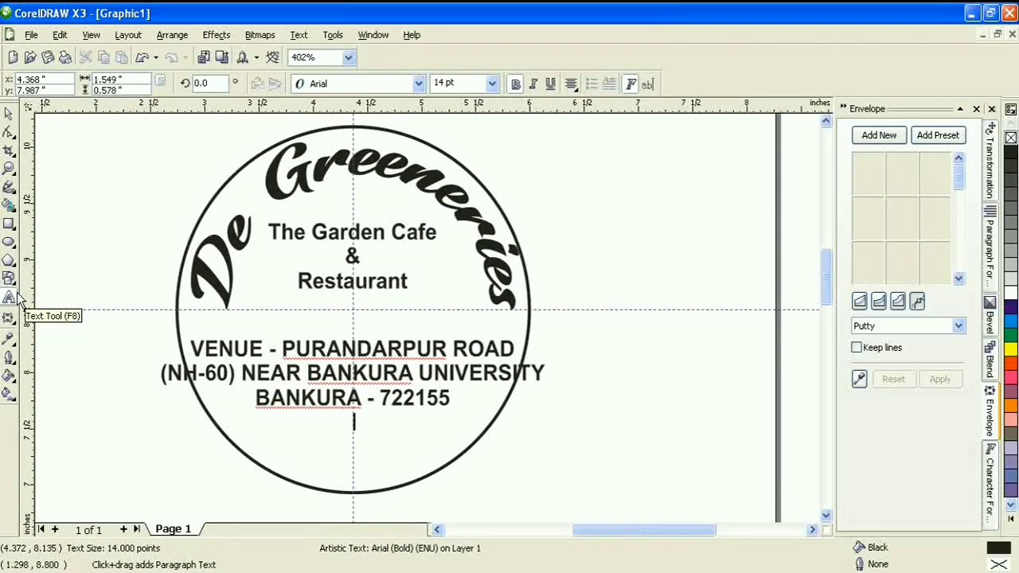
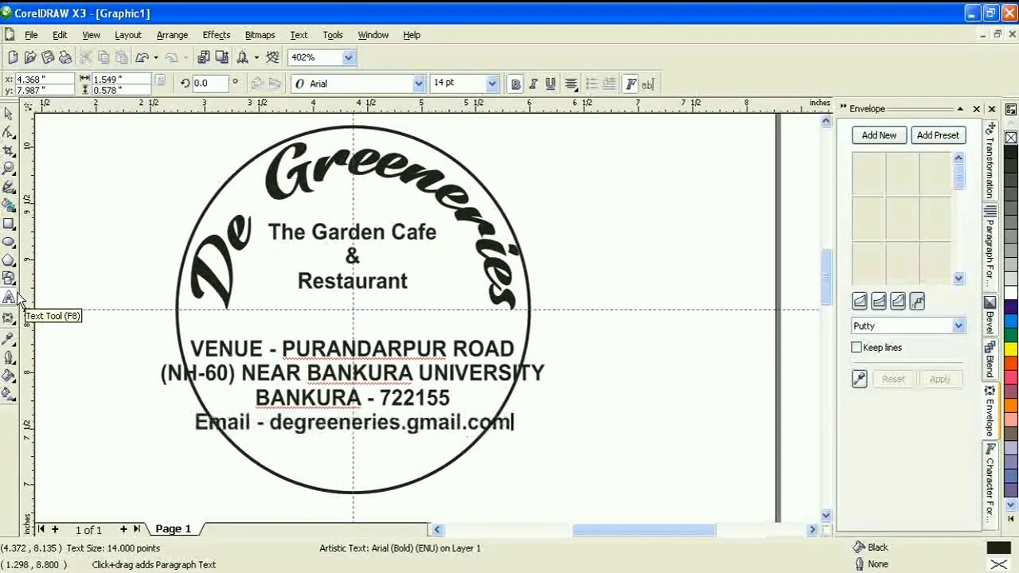
pyautogui.press('Return')
pyautogui.write('P')
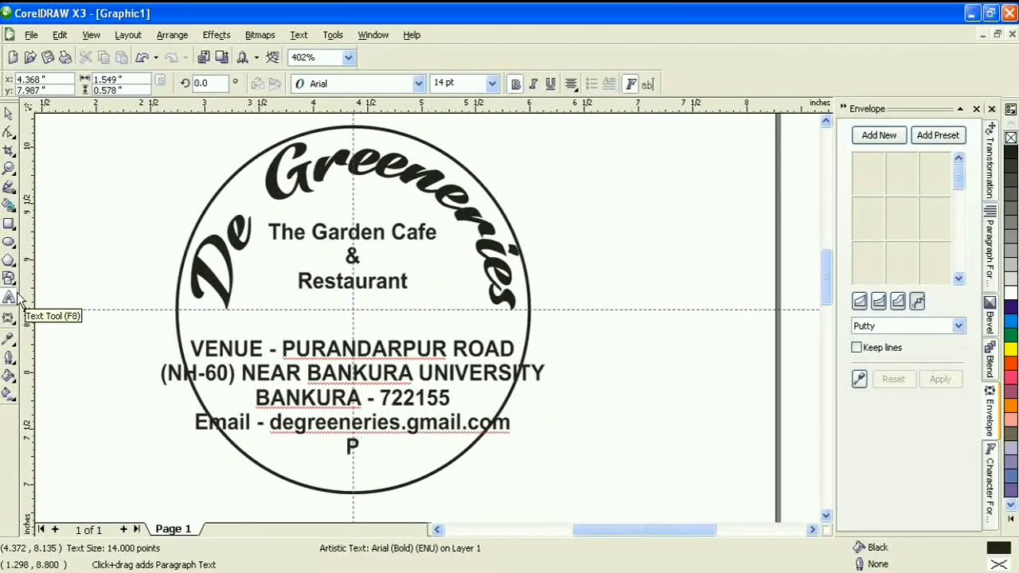
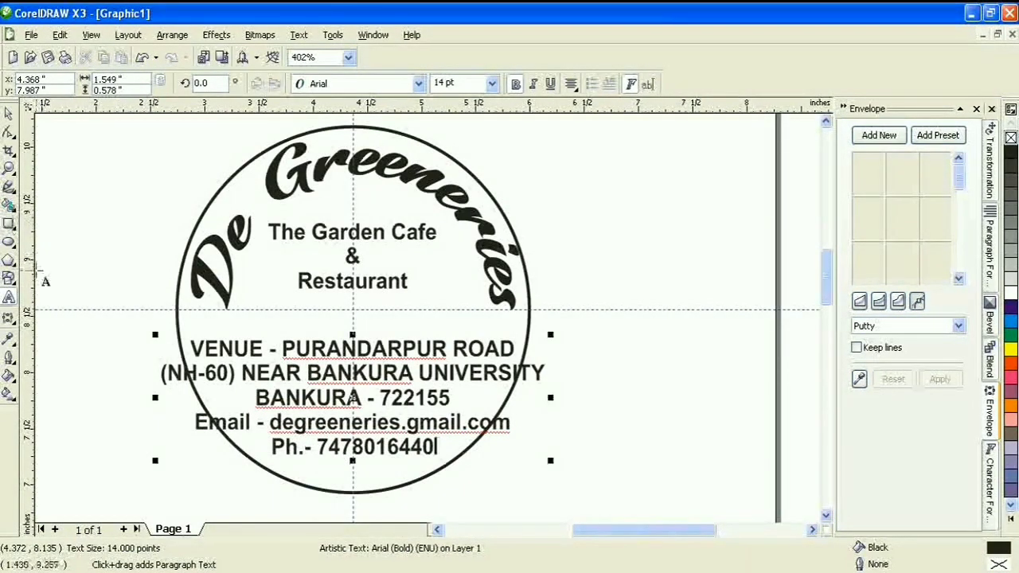
# Cut the email and phone lines and paste them as separate text right of the circle
pyautogui.moveTo(197, 430); pyautogui.dragTo(514, 473)
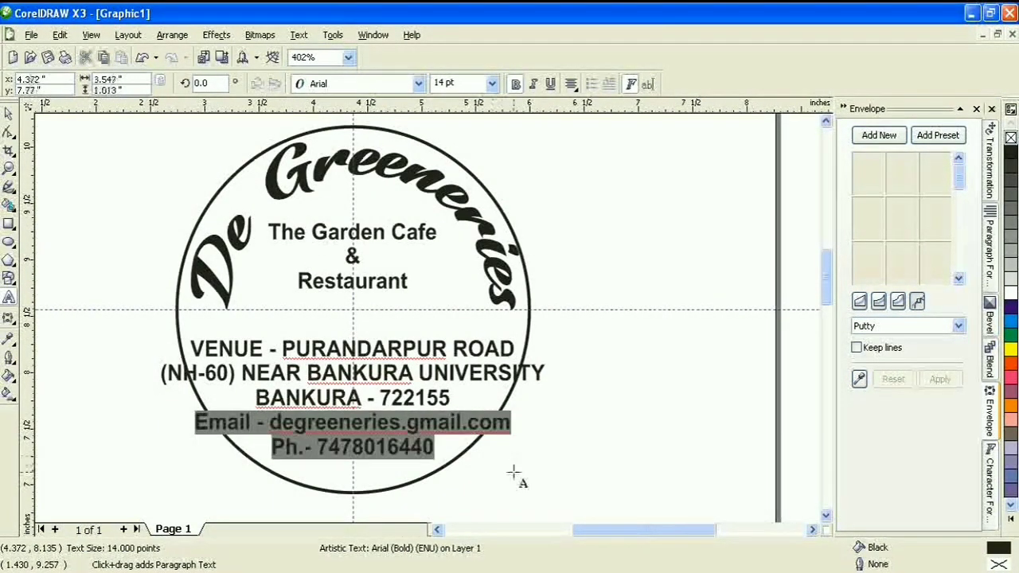
pyautogui.hotkey('ctrl', 'x')
pyautogui.click(667, 382)
pyautogui.hotkey('ctrl', 'v')
pyautogui.hotkey('ctrl', 'a')
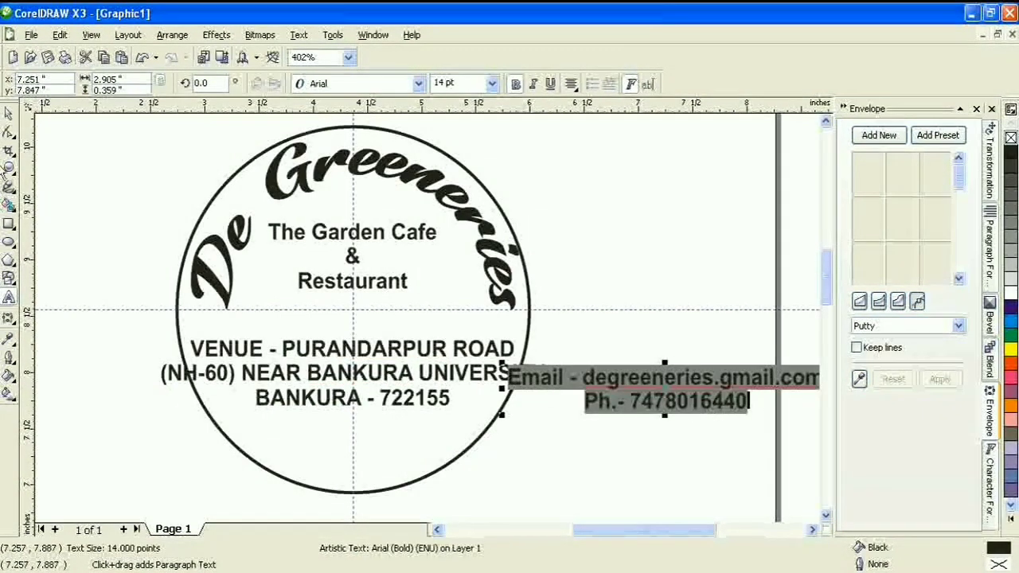
pyautogui.hotkey('ctrl', 'space')
# Nudge the address up, break it after (NH-60), and set it to 12 pt
pyautogui.click(388, 360)
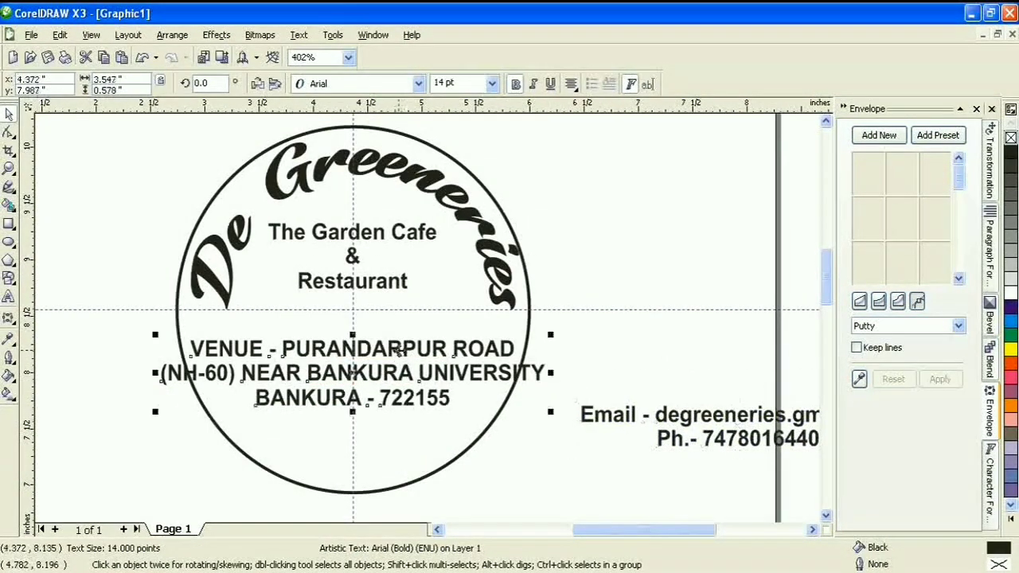
pyautogui.press('Up')
pyautogui.click(8, 301)
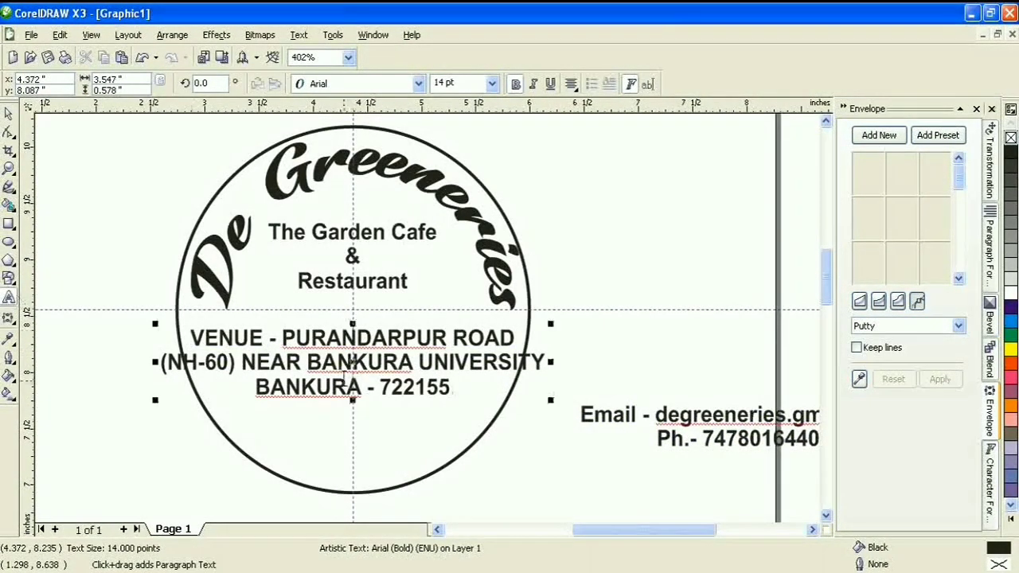
pyautogui.click(247, 369)
pyautogui.press('Return')
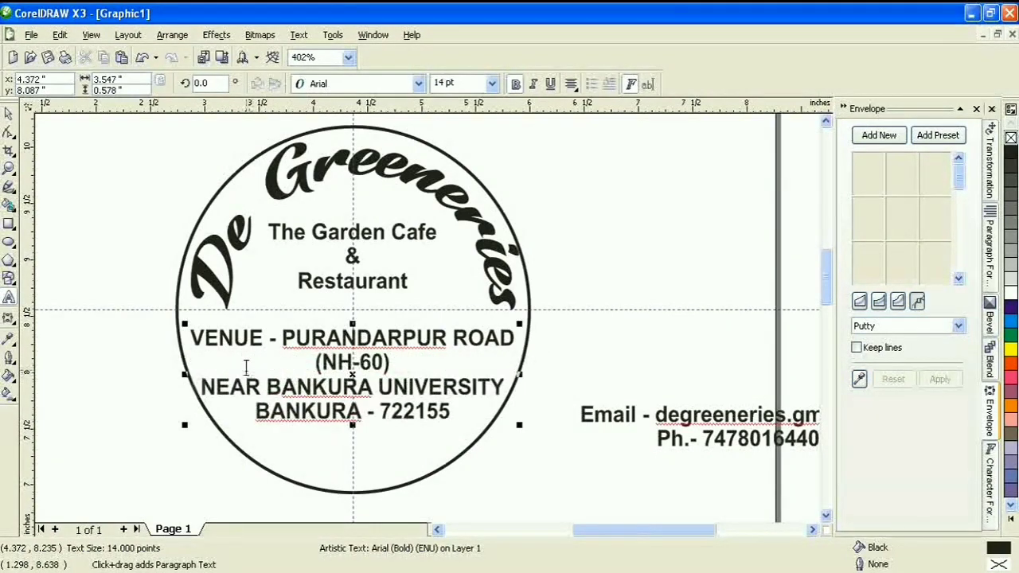
pyautogui.hotkey('ctrl', 'a')
pyautogui.click(9, 113)
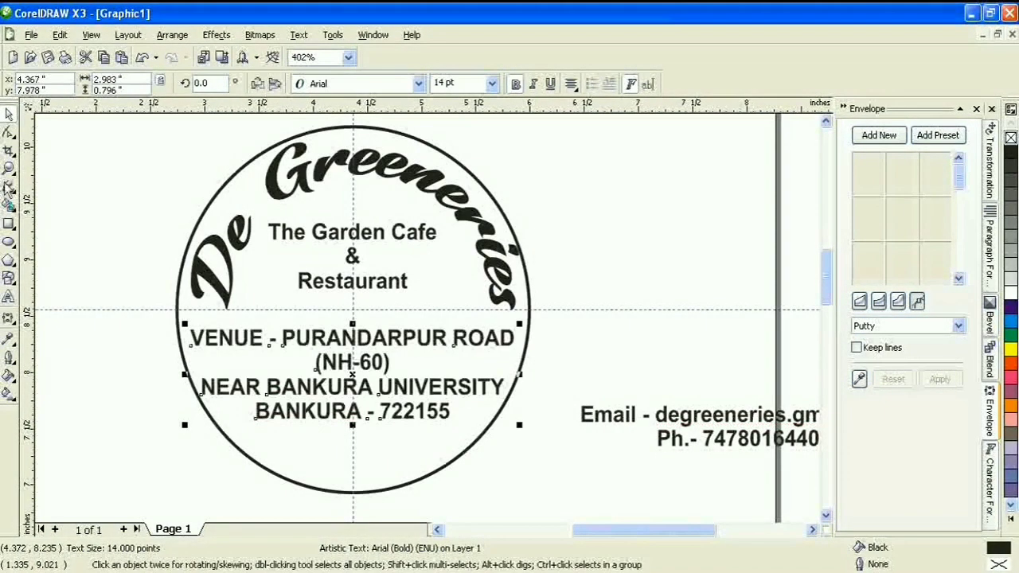
pyautogui.write('12')
pyautogui.press('Return')
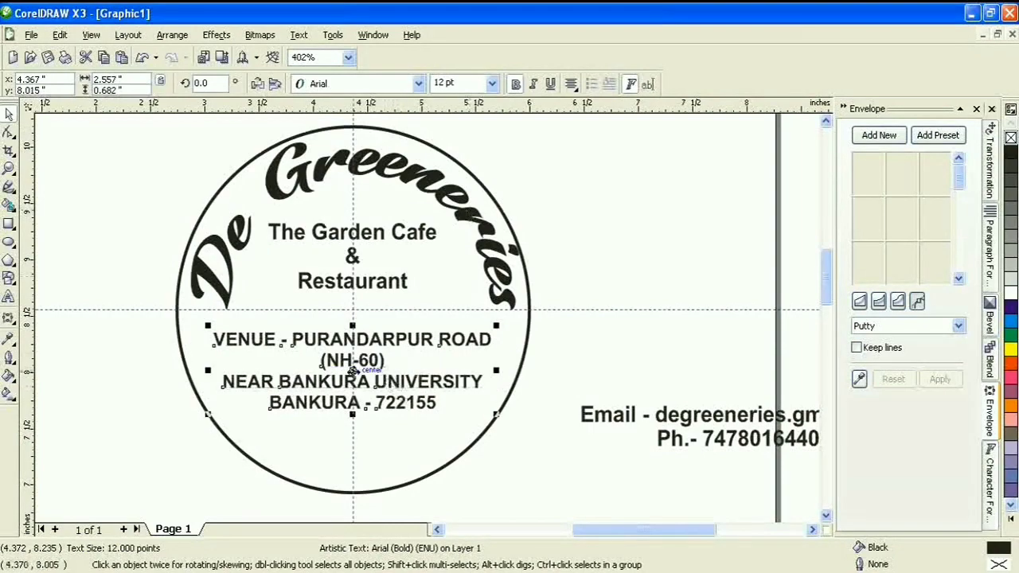
# Centre the address horizontally on the circle using Align and Distribute
pyautogui.moveTo(352, 370); pyautogui.dragTo(352, 354)
pyautogui.keyDown('shift'); pyautogui.click(421, 420); pyautogui.keyUp('shift')
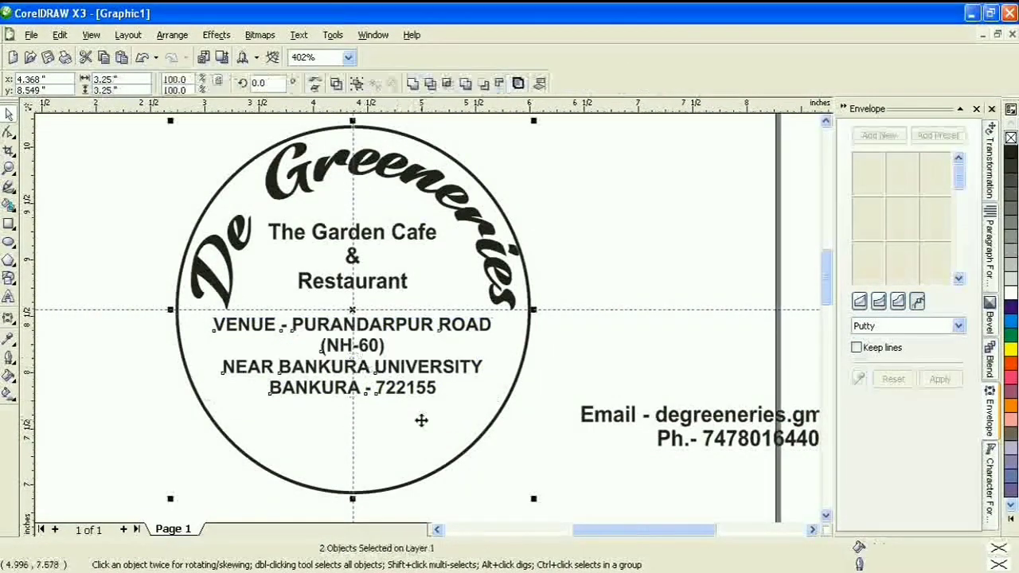
pyautogui.click(540, 84)
pyautogui.click(541, 272)
pyautogui.click(607, 385)
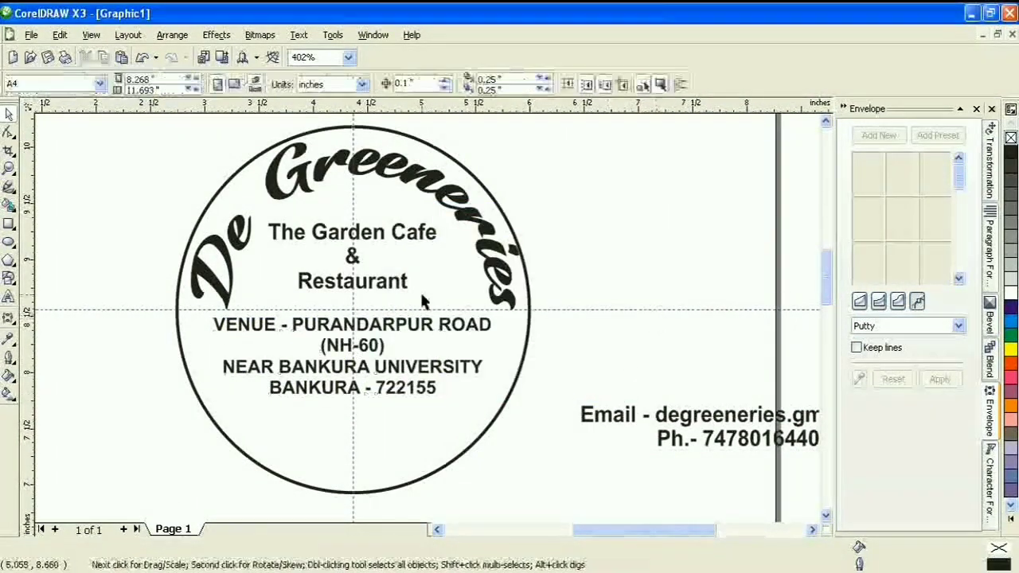
# Change The Garden Cafe & Restaurant text to the Rentrick Kentack font
pyautogui.click(419, 290)
pyautogui.click(417, 84)
pyautogui.click(348, 136)
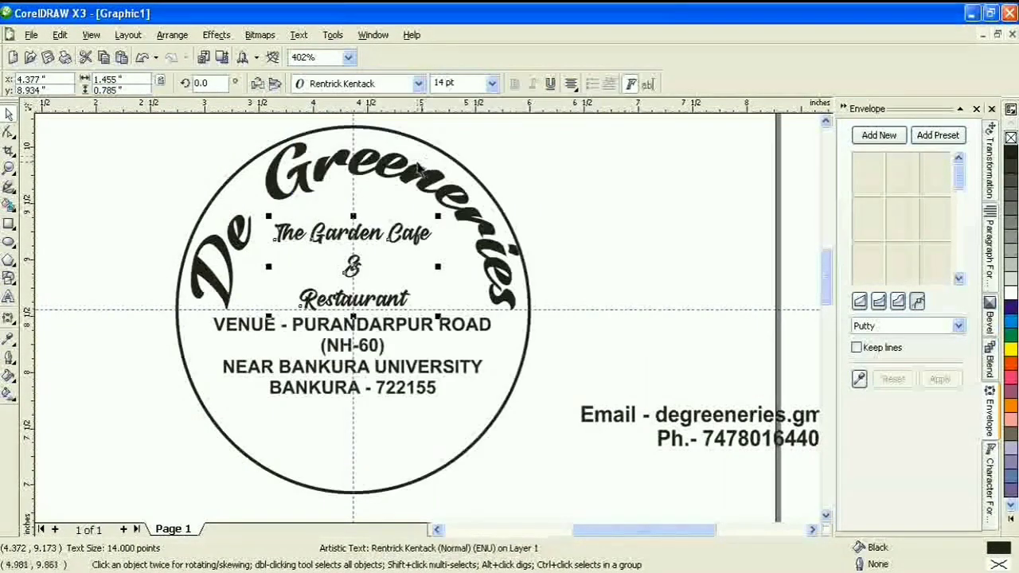
pyautogui.click(571, 292)
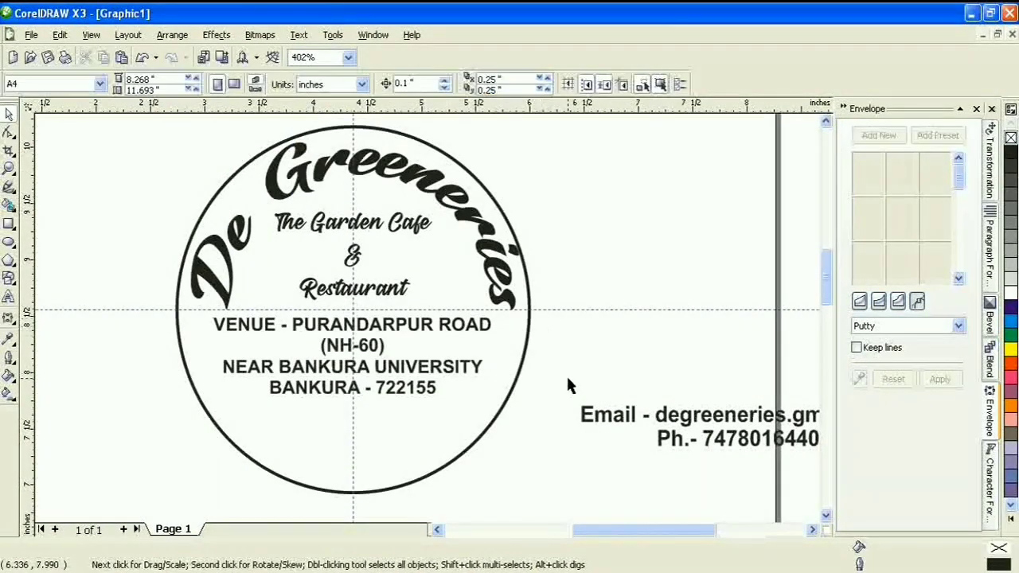
pyautogui.click(610, 425)
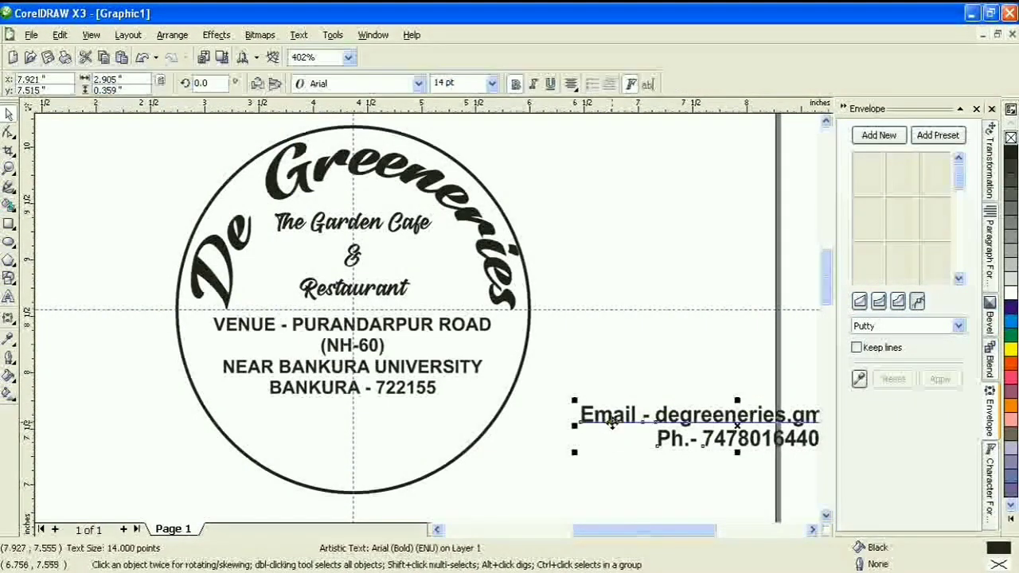
# Split the email line out of the email/phone text into its own text object
pyautogui.moveTo(613, 423); pyautogui.dragTo(593, 482)
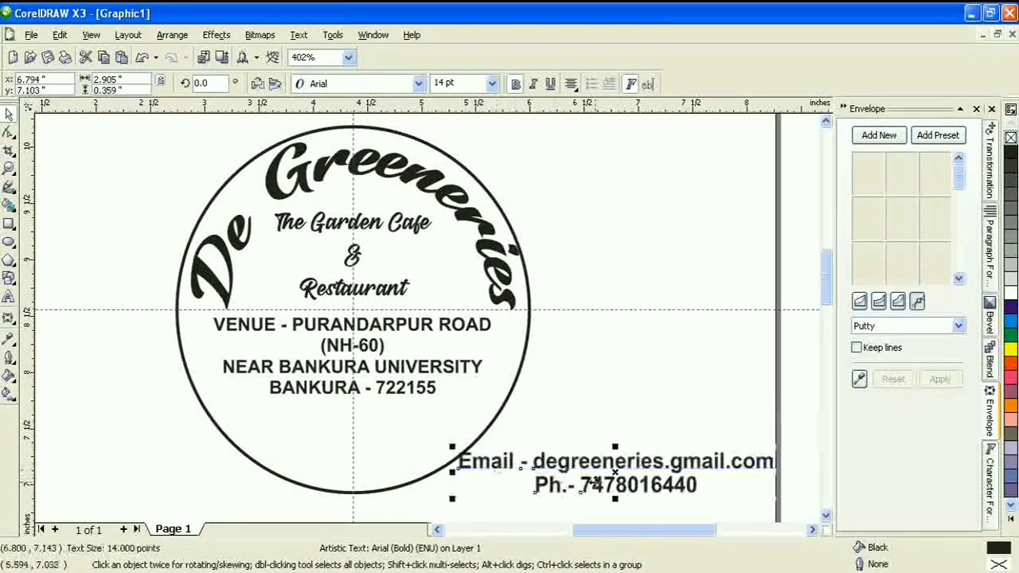
pyautogui.click(9, 298)
pyautogui.moveTo(458, 461); pyautogui.dragTo(828, 462)
pyautogui.press('Delete')
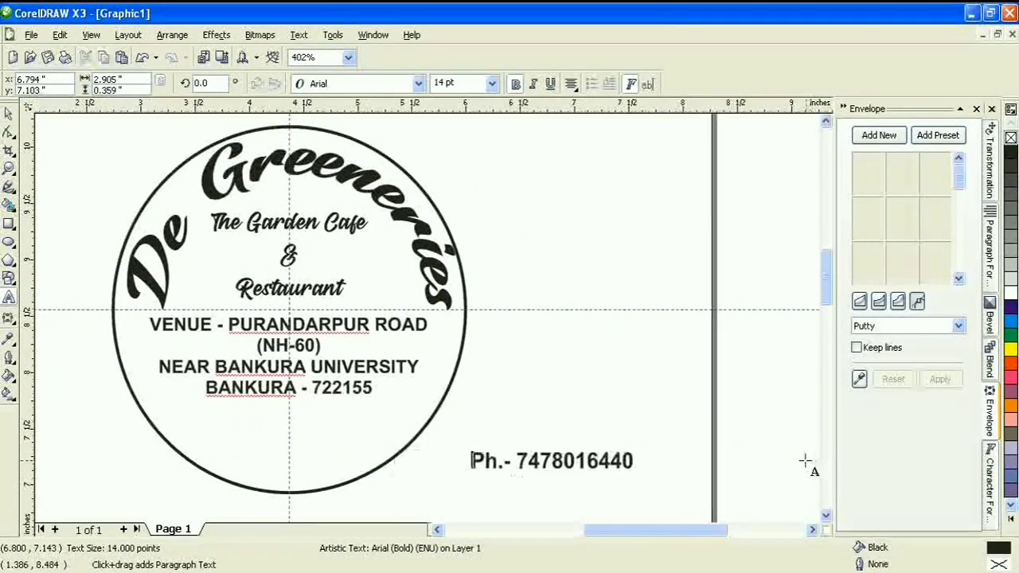
pyautogui.hotkey('ctrl', 'v')
pyautogui.hotkey('ctrl', 'a')
pyautogui.hotkey('ctrl', 'space')
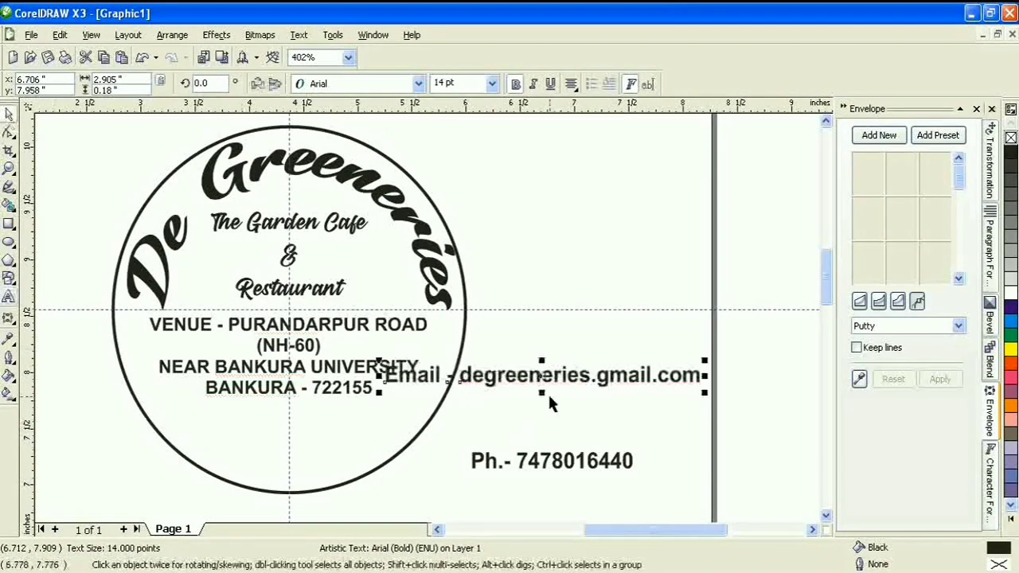
# Make the email line italic 10 pt and place it under the address
pyautogui.moveTo(543, 376); pyautogui.dragTo(340, 427)
pyautogui.click(533, 83)
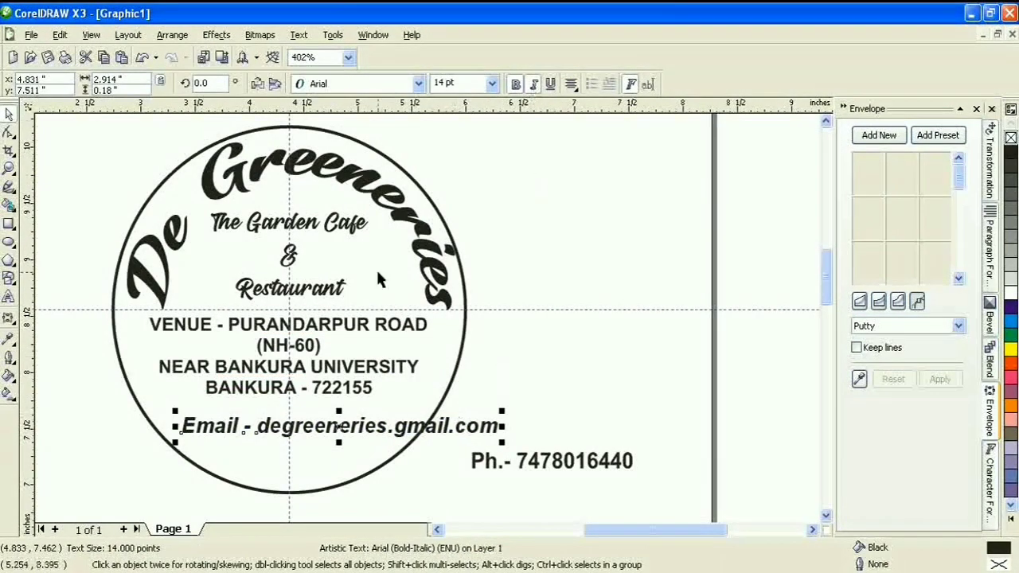
pyautogui.write('10')
pyautogui.press('Return')
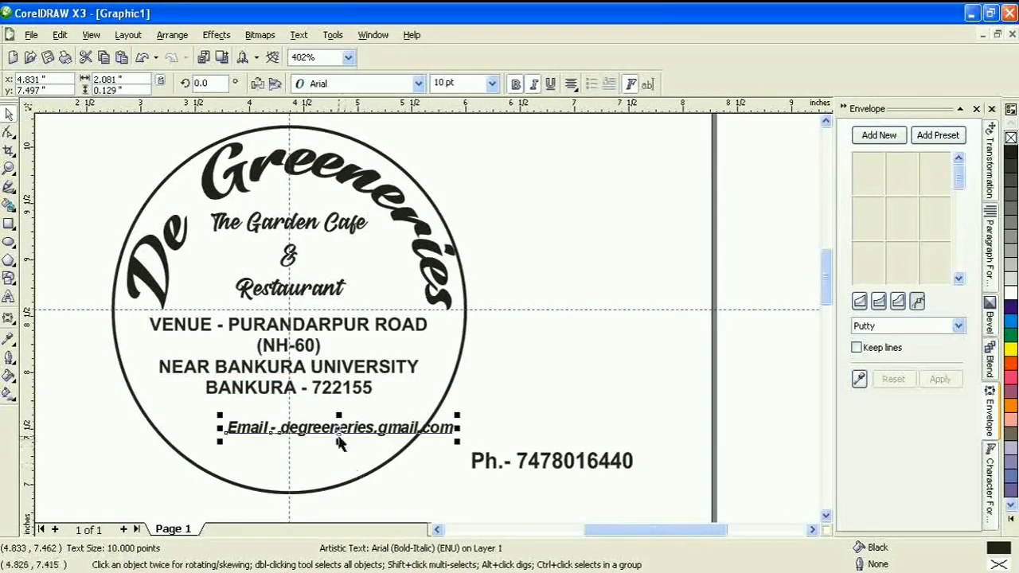
pyautogui.moveTo(341, 427); pyautogui.dragTo(290, 422)
# Centre the email line horizontally on the circle
pyautogui.keyDown('shift'); pyautogui.click(371, 471); pyautogui.keyUp('shift')
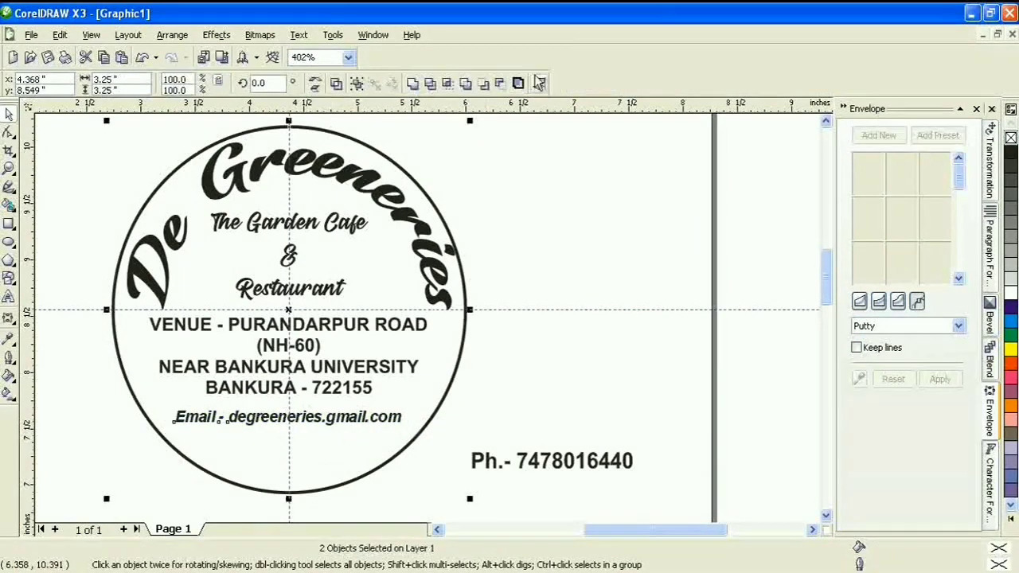
pyautogui.click(541, 84)
pyautogui.click(552, 389)
pyautogui.click(607, 386)
# Move the phone number into the circle just below the email line
pyautogui.click(526, 385)
pyautogui.scroll(-1, 342, 375)
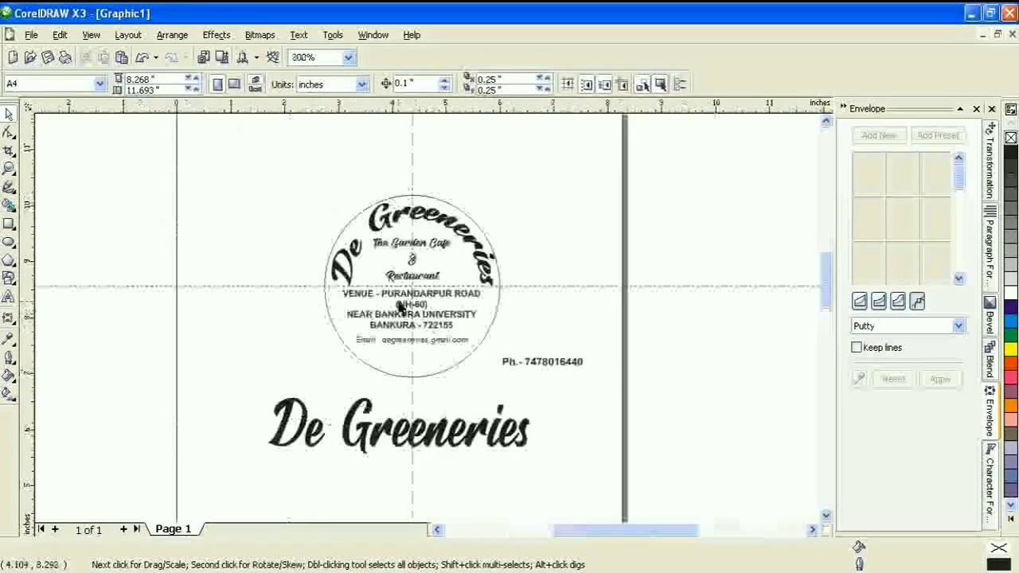
pyautogui.scroll(1, 399, 303)
pyautogui.moveTo(660, 441); pyautogui.dragTo(399, 440)
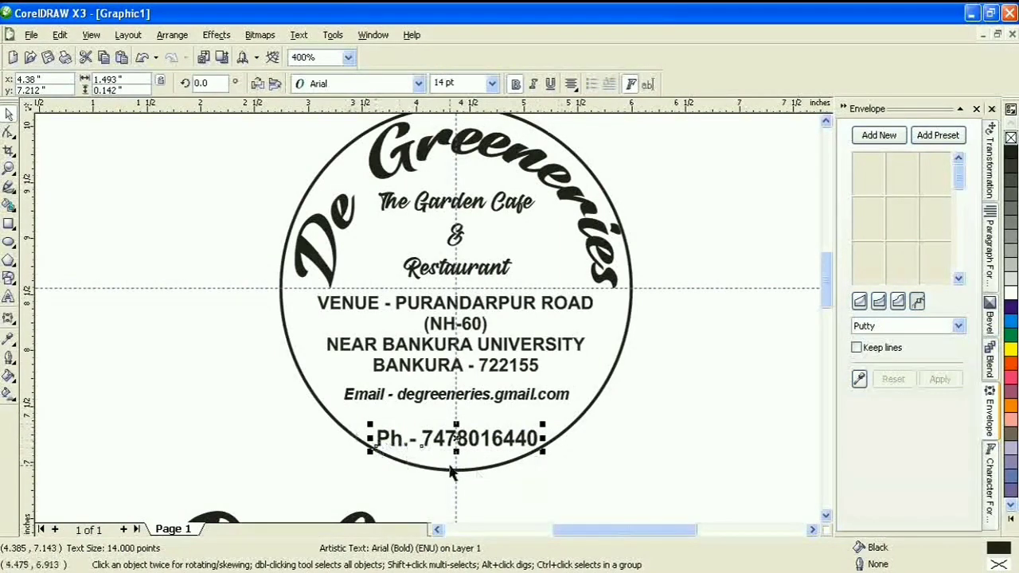
pyautogui.moveTo(470, 438); pyautogui.dragTo(468, 430)
pyautogui.click(617, 432)
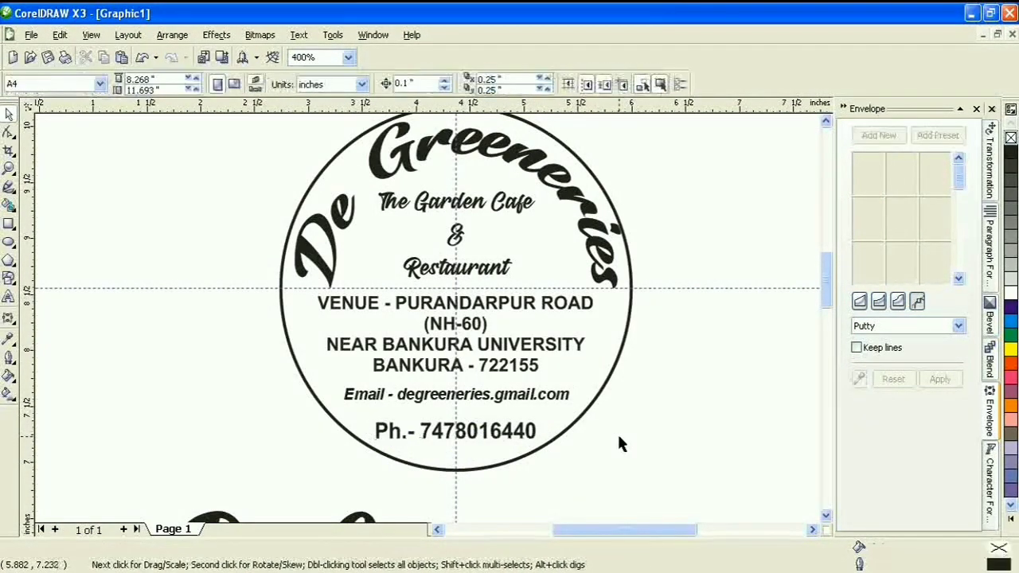
pyautogui.click(519, 434)
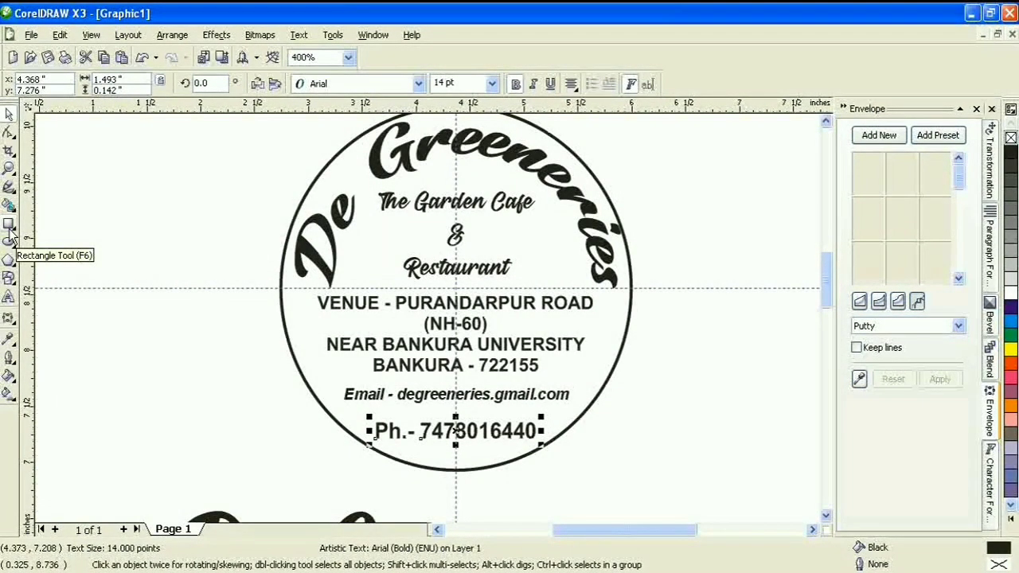
# Draw a freehand line across the lower circle and move the phone number aside
pyautogui.click(10, 188)
pyautogui.click(40, 198)
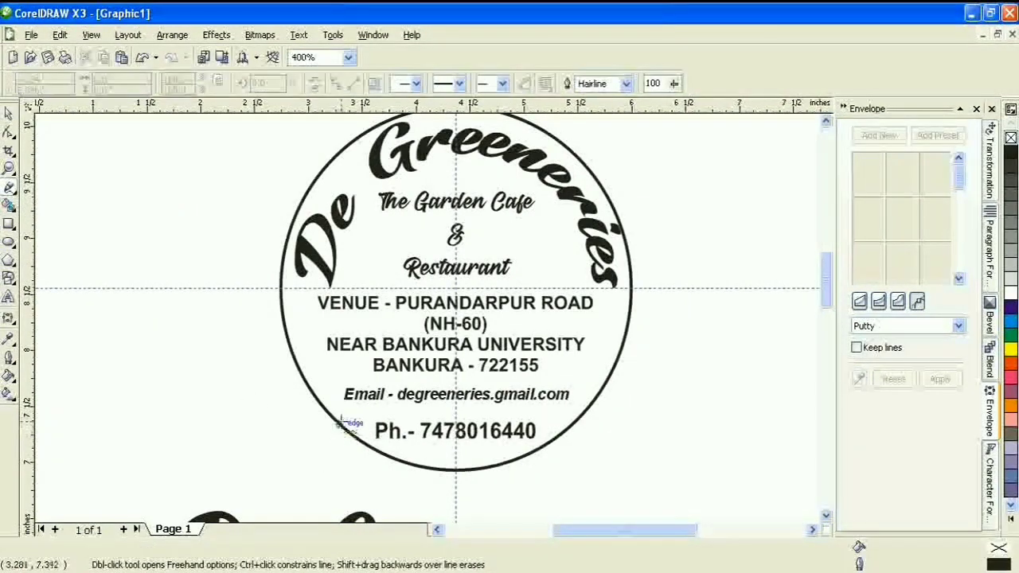
pyautogui.click(341, 422)
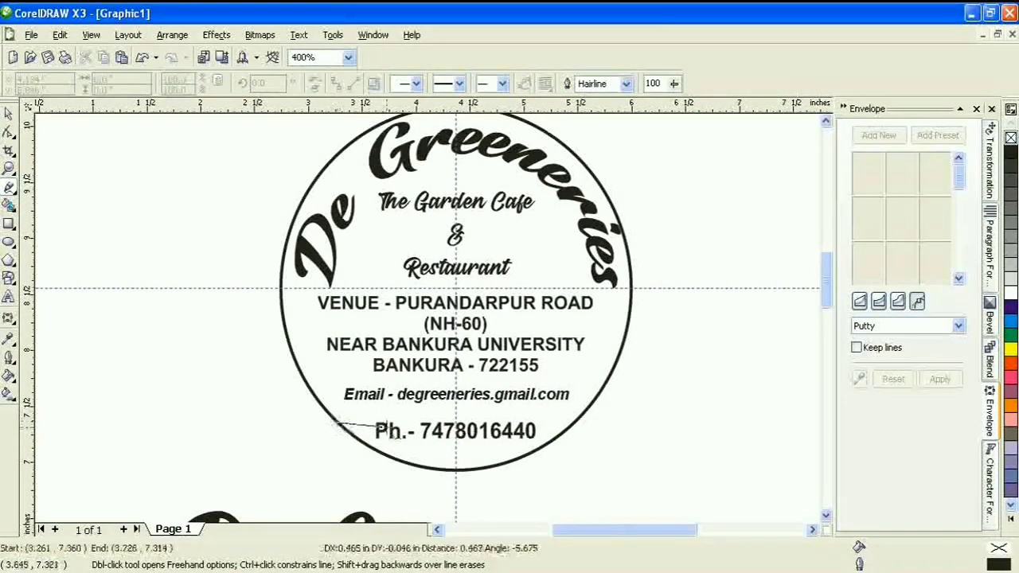
pyautogui.click(575, 433)
pyautogui.click(10, 115)
pyautogui.moveTo(494, 435); pyautogui.dragTo(711, 478)
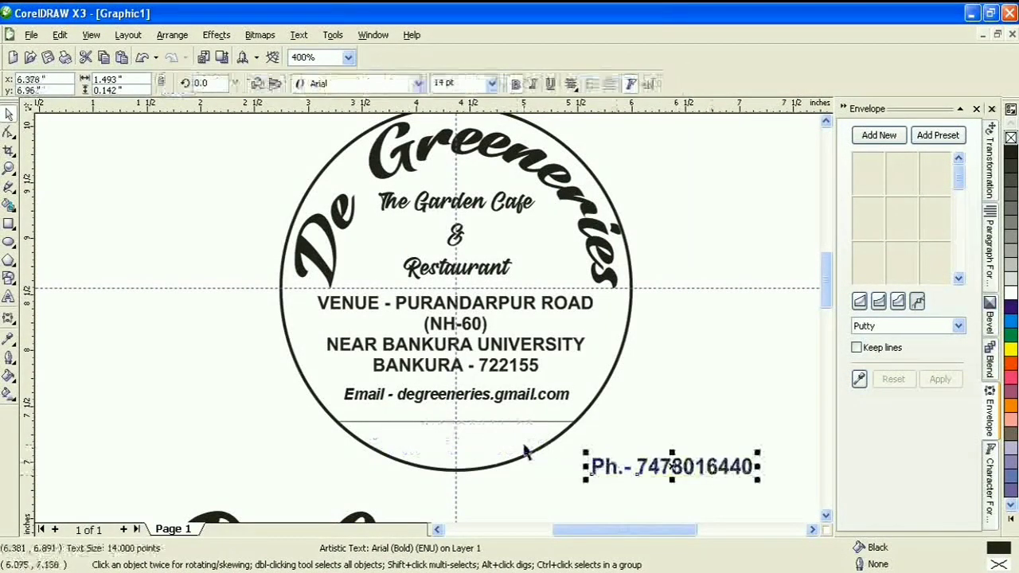
# Smart Fill the circle area below the line, then delete the dividing line
pyautogui.click(471, 439)
pyautogui.click(574, 423)
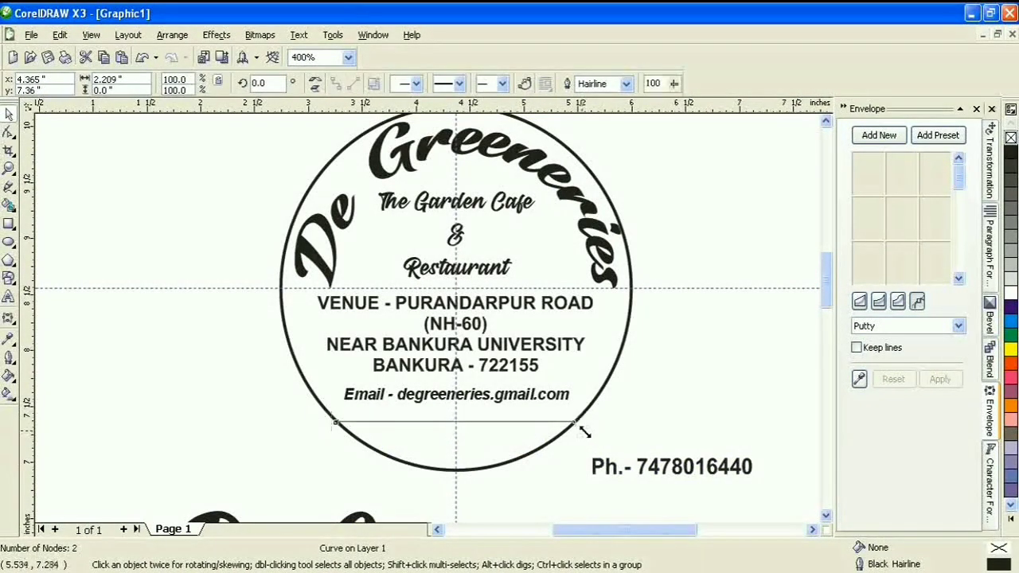
pyautogui.click(642, 417)
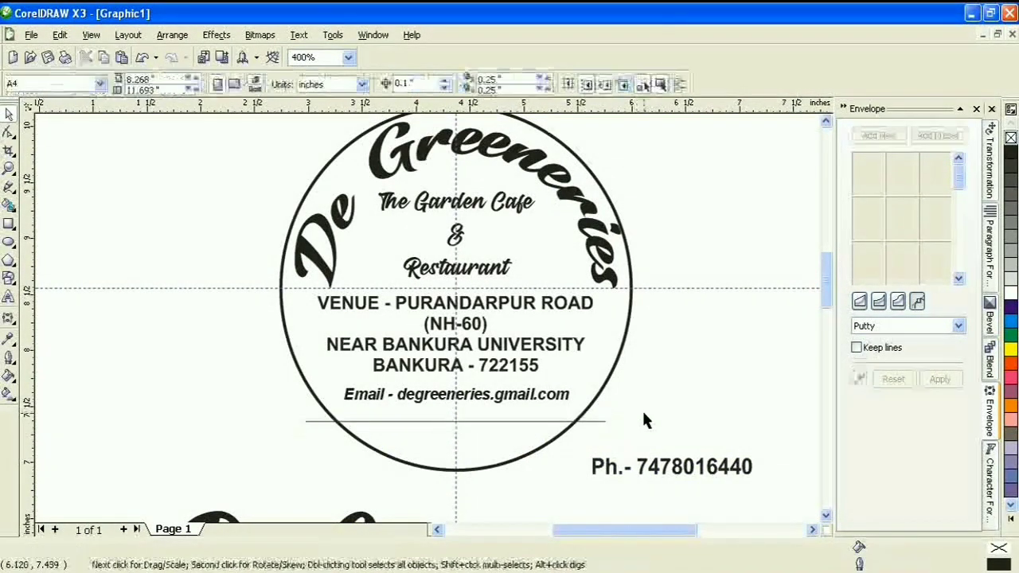
pyautogui.click(10, 205)
pyautogui.click(430, 437)
pyautogui.press('space')
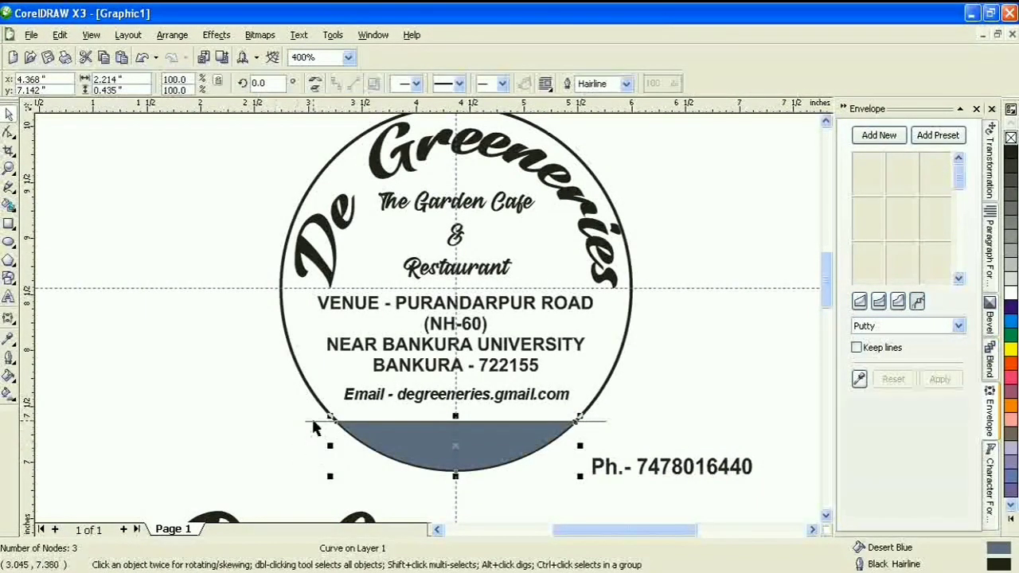
pyautogui.click(313, 422)
pyautogui.press('Delete')
# Colour the bottom segment black and place the phone number in it in white
pyautogui.click(423, 449)
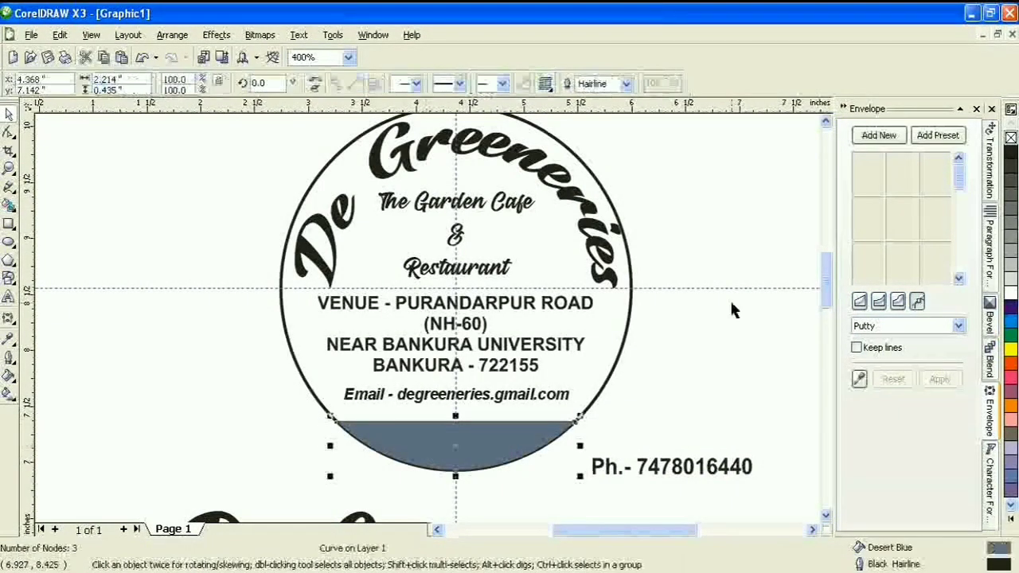
pyautogui.click(1013, 155)
pyautogui.click(701, 340)
pyautogui.moveTo(669, 467); pyautogui.dragTo(453, 441)
pyautogui.click(1011, 293)
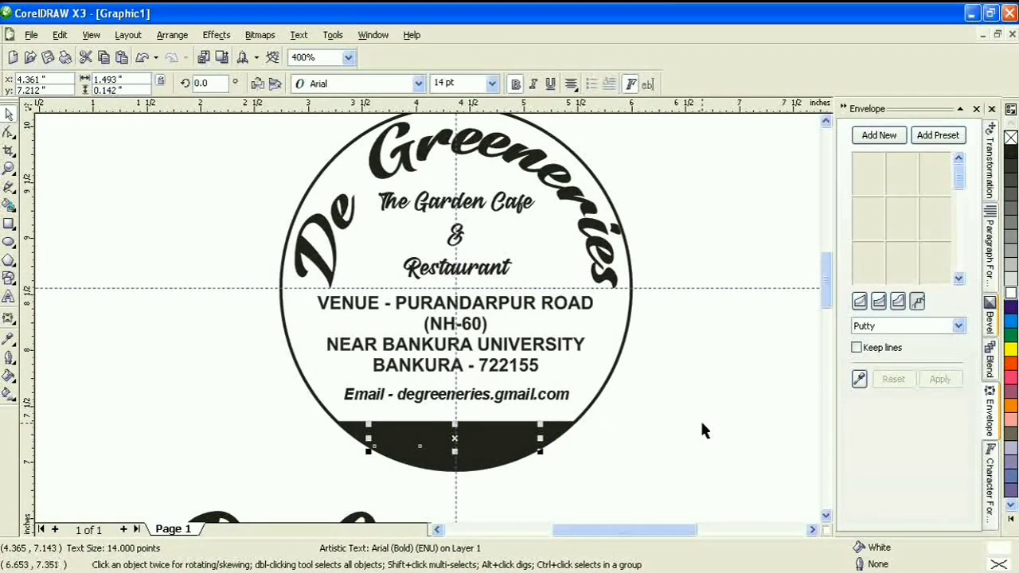
# Centre the phone number horizontally on the black segment
pyautogui.keyDown('shift'); pyautogui.click(596, 386); pyautogui.keyUp('shift')
pyautogui.click(519, 83)
pyautogui.click(523, 268)
pyautogui.click(544, 384)
pyautogui.click(603, 385)
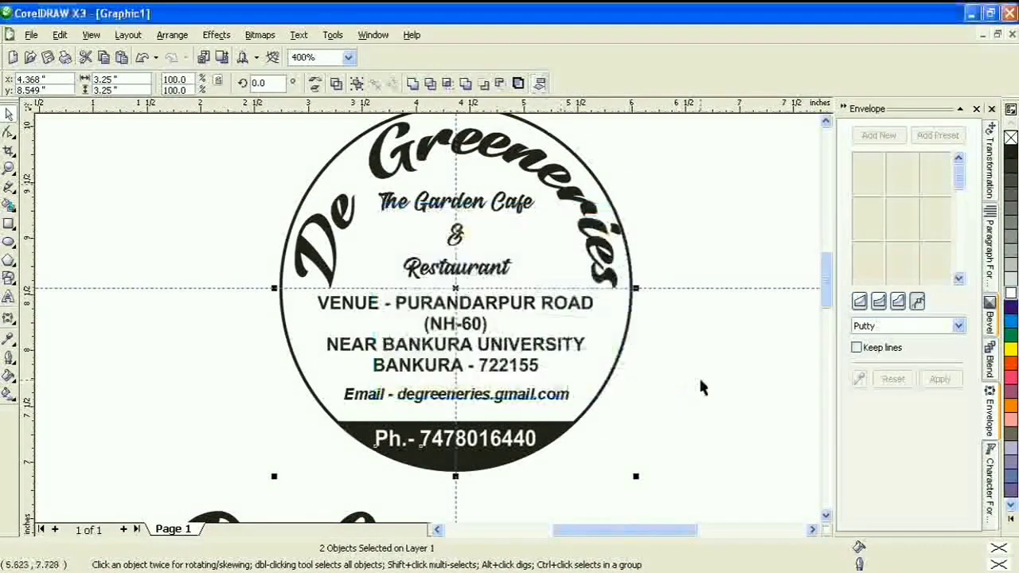
pyautogui.click(701, 386)
pyautogui.click(370, 518)
pyautogui.click(391, 493)
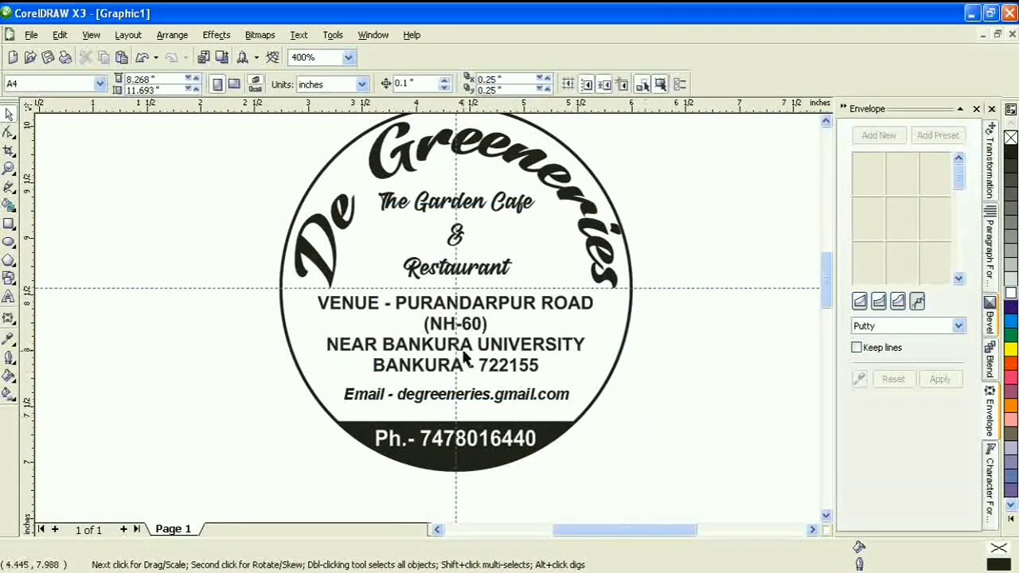
# Delete the badge's circle outline and zoom in on the logo
pyautogui.scroll(-2, 466, 360)
pyautogui.click(451, 219)
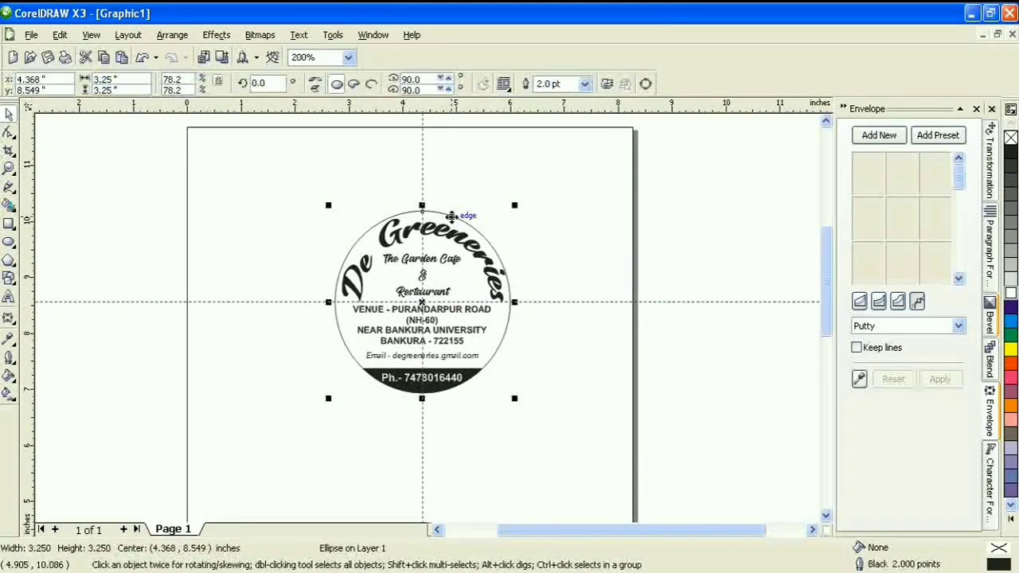
pyautogui.press('Delete')
pyautogui.press('z')
pyautogui.moveTo(340, 205); pyautogui.dragTo(534, 411)
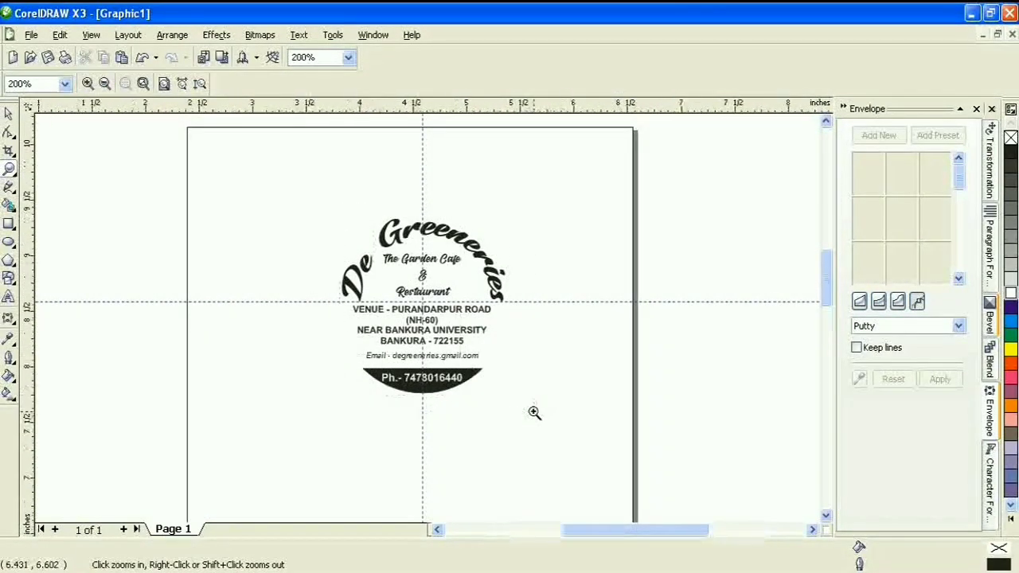
pyautogui.click(8, 115)
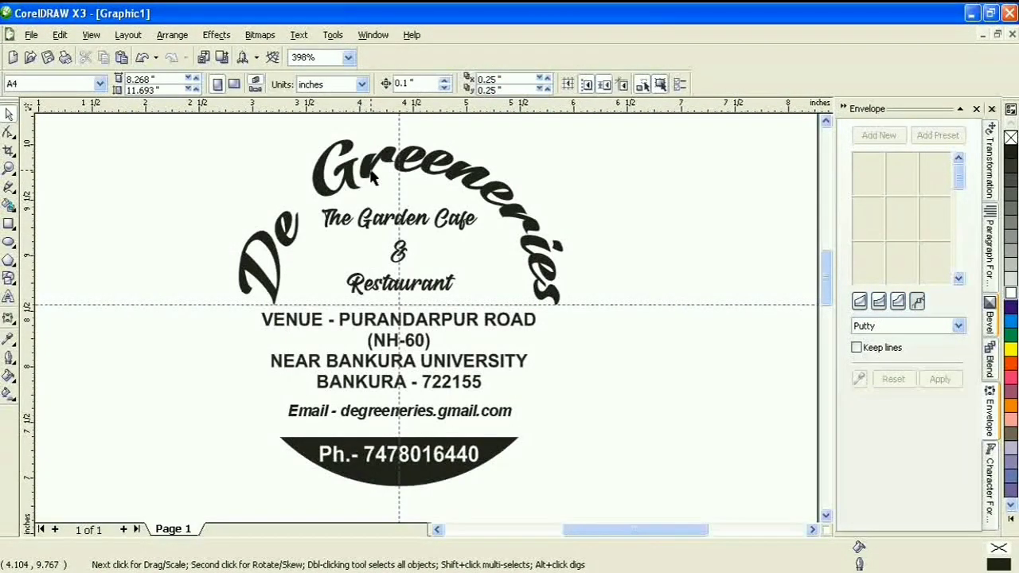
# Try adjusting the De Greeneries title's character spacing, dismissing the default-attributes prompt
pyautogui.click(349, 186)
pyautogui.click(990, 239)
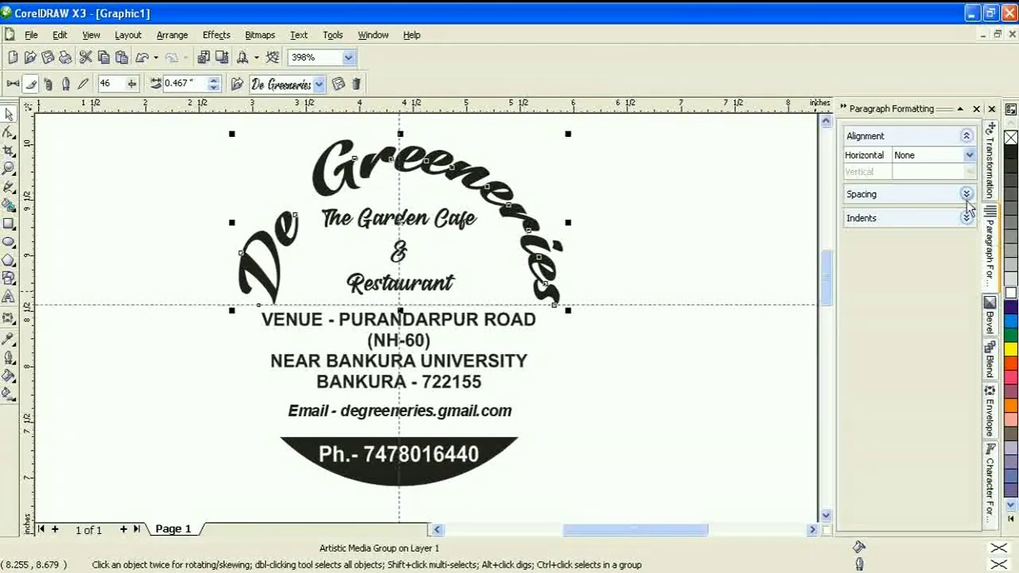
pyautogui.click(967, 194)
pyautogui.click(969, 327)
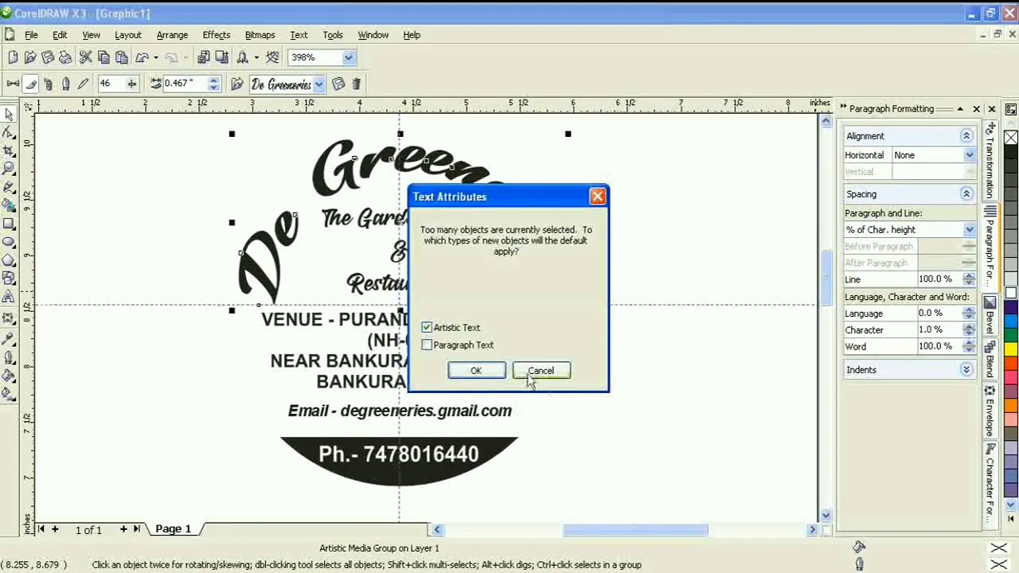
pyautogui.click(539, 369)
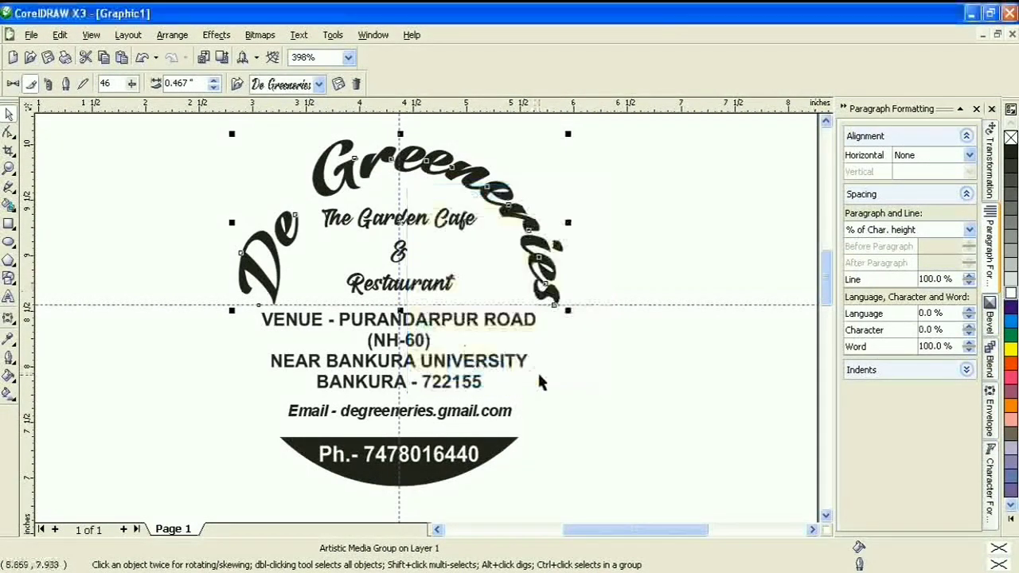
# Break the curved title apart from its path and delete the guide ellipse
pyautogui.rightClick(431, 168)
pyautogui.click(478, 193)
pyautogui.click(311, 192)
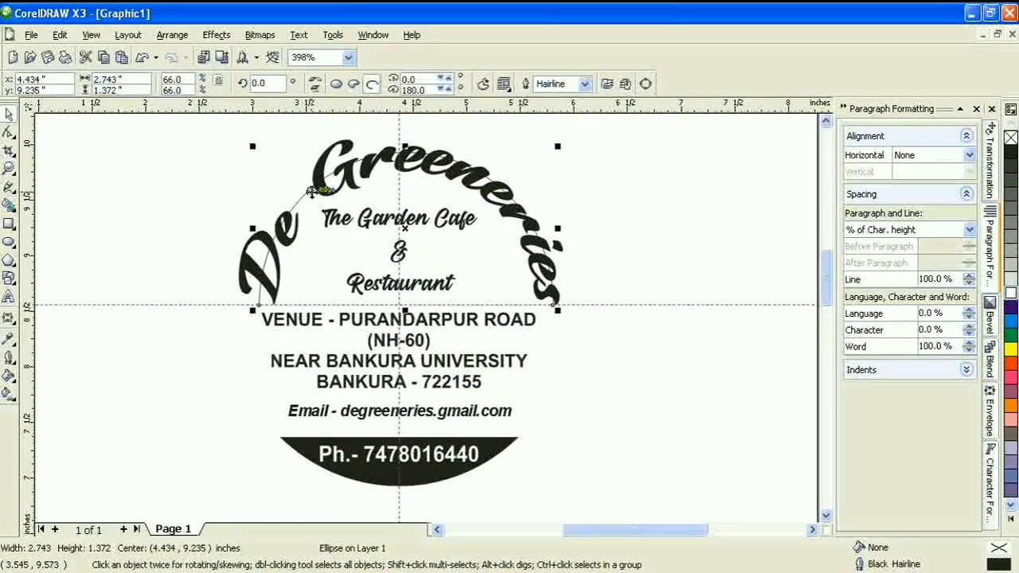
pyautogui.press('Delete')
pyautogui.click(350, 180)
pyautogui.click(968, 325)
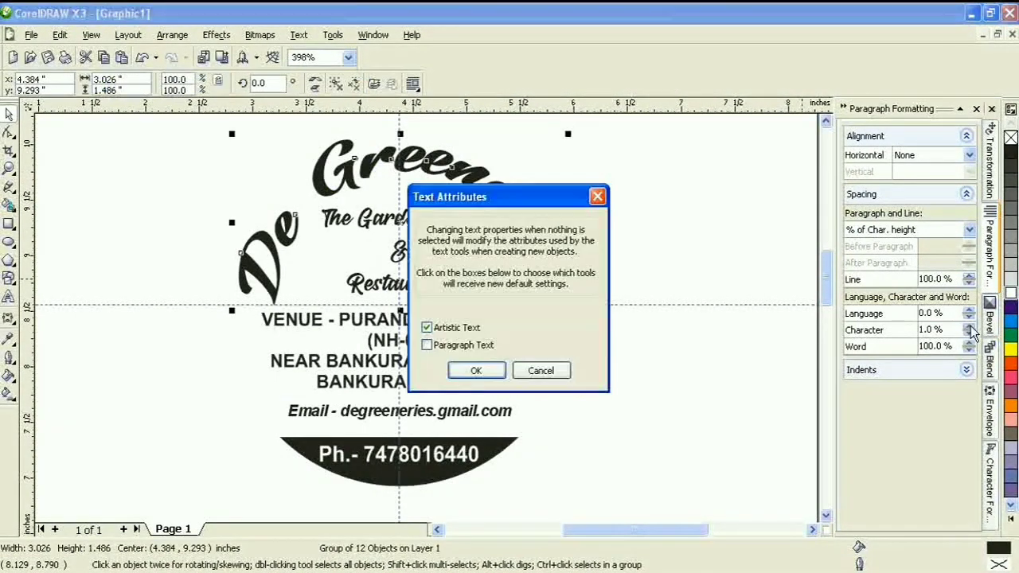
pyautogui.click(542, 370)
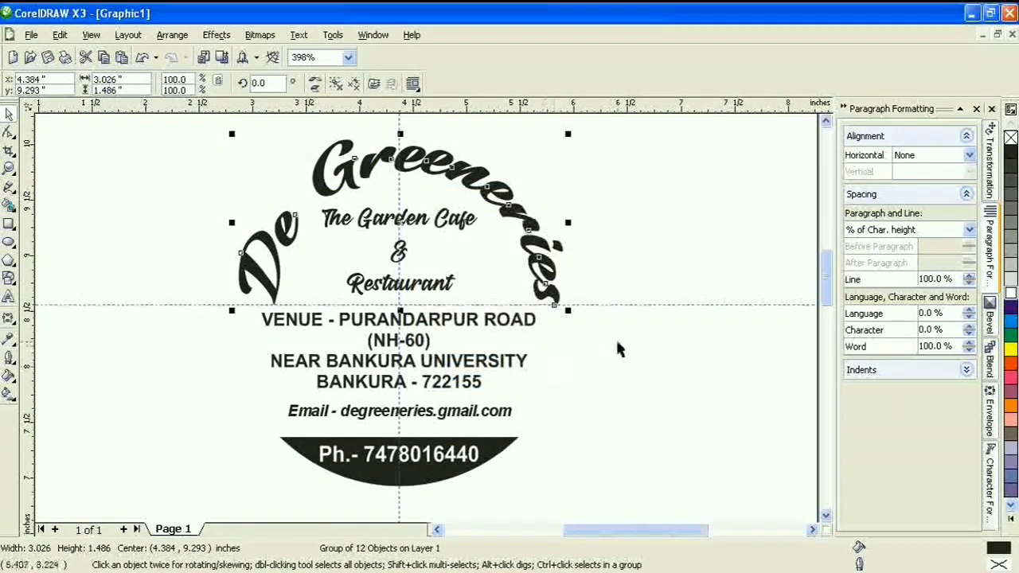
pyautogui.click(651, 355)
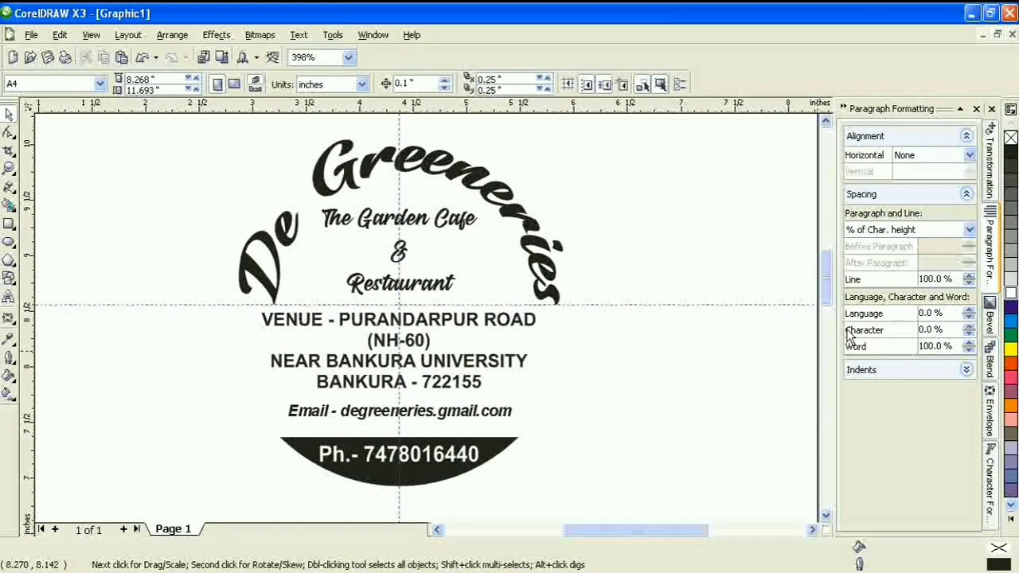
# Set The Garden Cafe & Restaurant text to 85% line spacing
pyautogui.click(9, 168)
pyautogui.moveTo(188, 132); pyautogui.dragTo(638, 507)
pyautogui.click(9, 114)
pyautogui.click(418, 280)
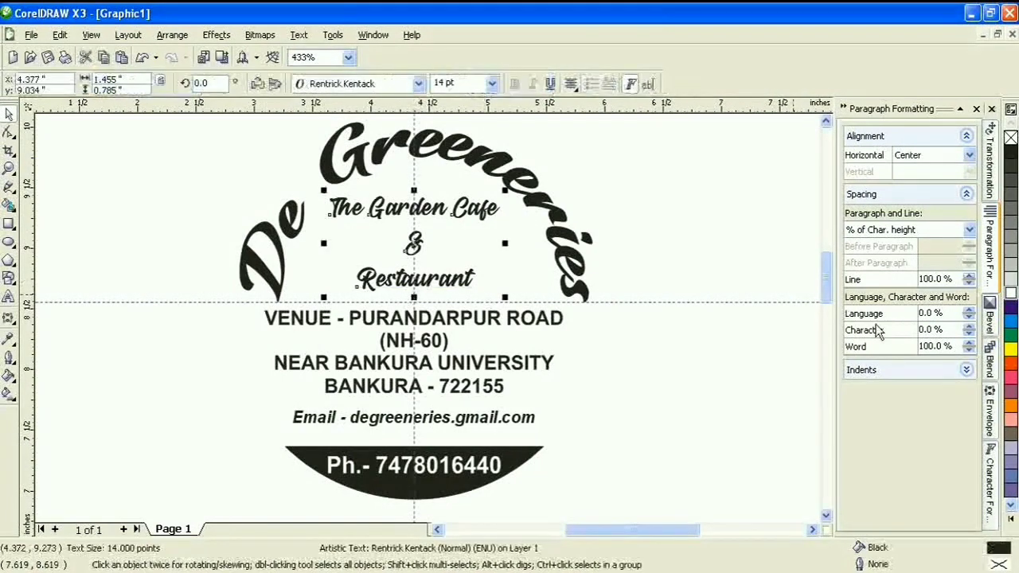
pyautogui.doubleClick(956, 279)
pyautogui.write('85')
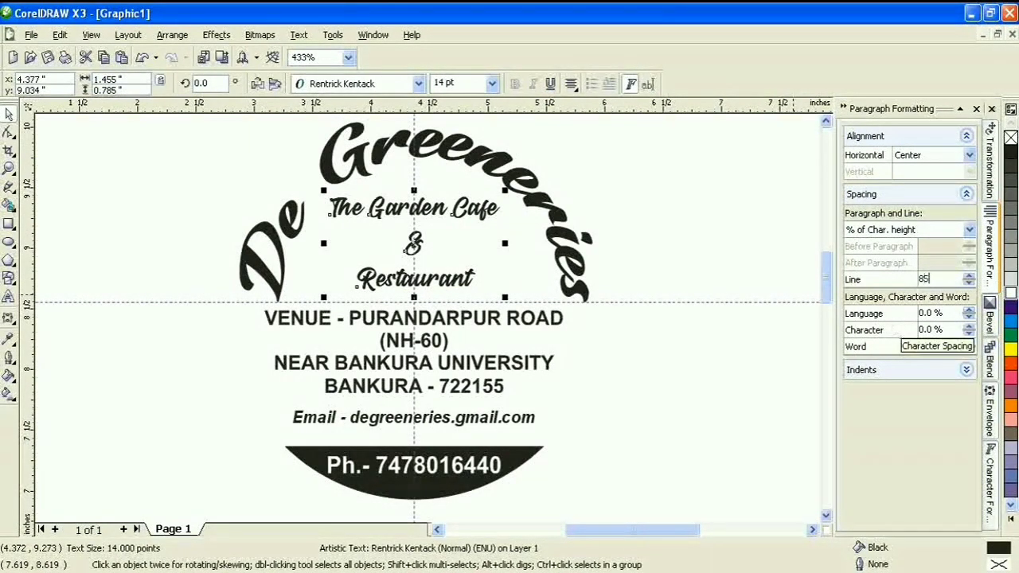
pyautogui.press('Return')
pyautogui.click(674, 235)
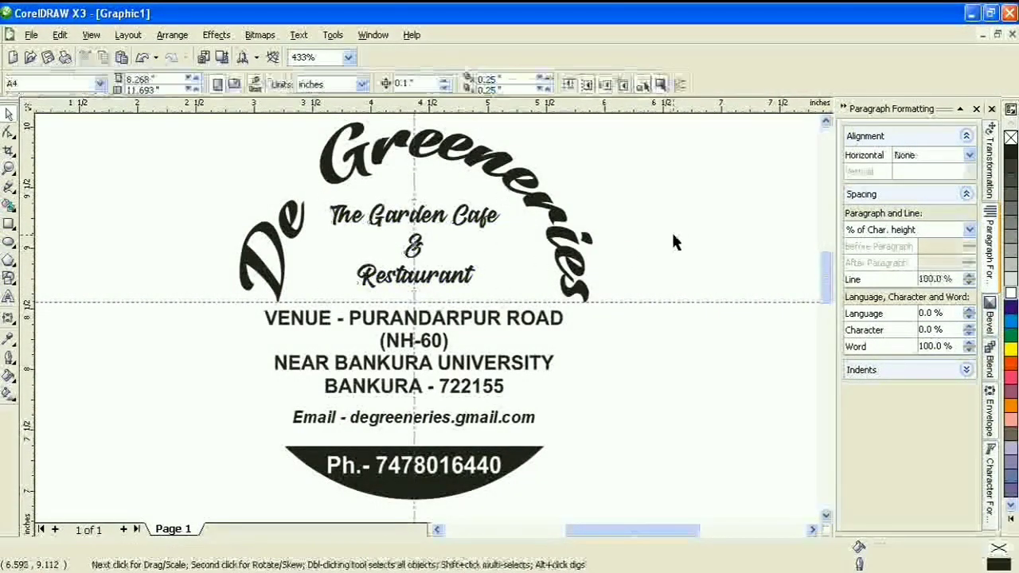
# Draw a rectangle around the address block with a 2.0 pt outline
pyautogui.click(8, 224)
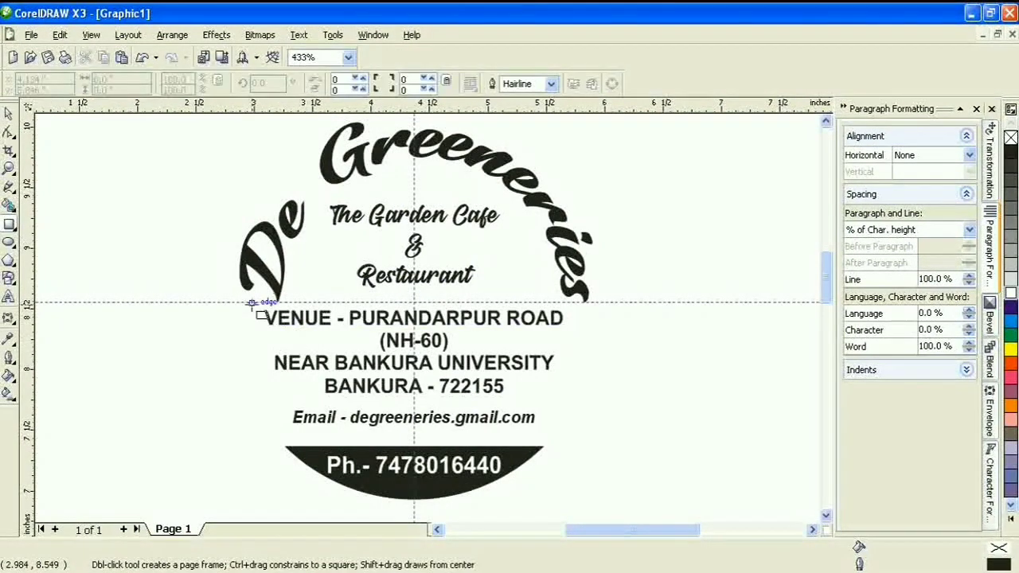
pyautogui.moveTo(244, 303); pyautogui.dragTo(587, 400)
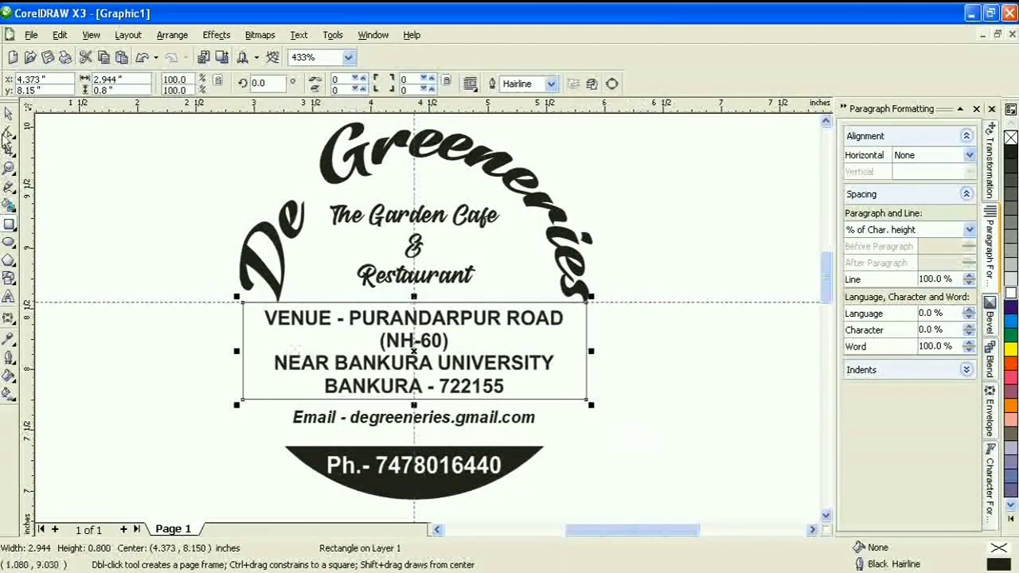
pyautogui.moveTo(591, 351); pyautogui.dragTo(584, 351)
pyautogui.click(551, 83)
pyautogui.click(514, 147)
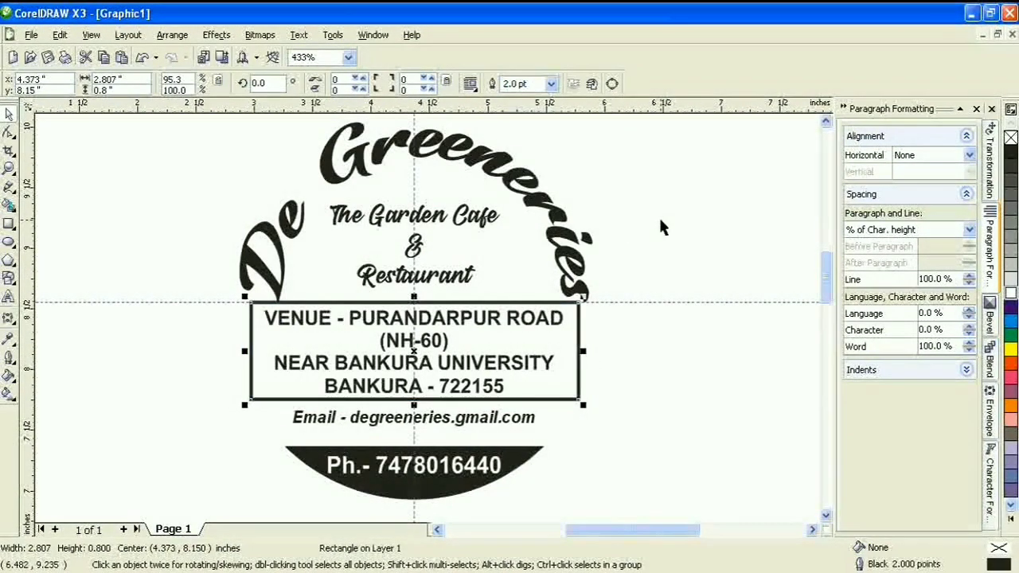
pyautogui.click(658, 217)
# Select the address box with the title group and check Align and Distribute without changes
pyautogui.click(584, 339)
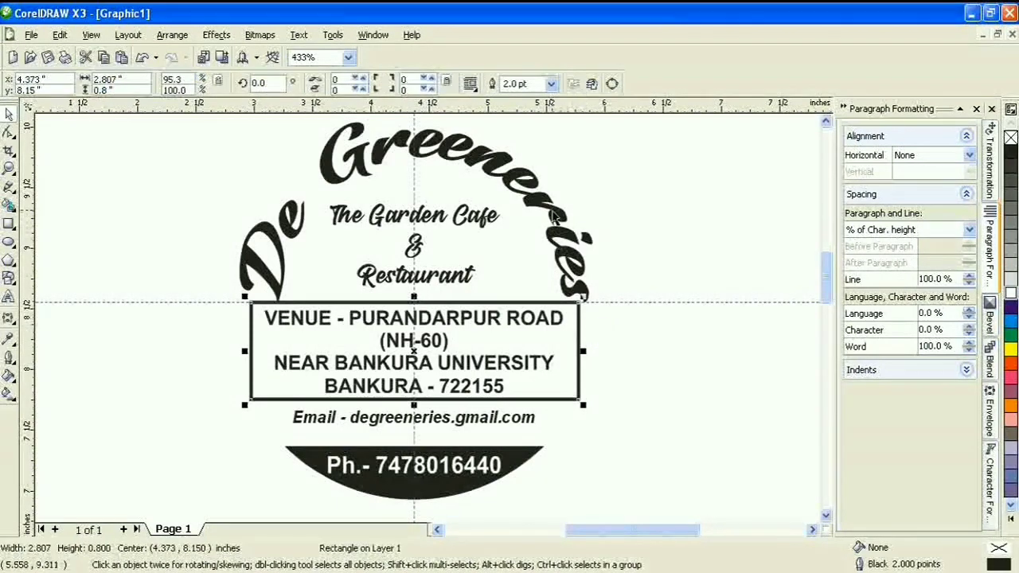
pyautogui.click(557, 209)
pyautogui.click(579, 365)
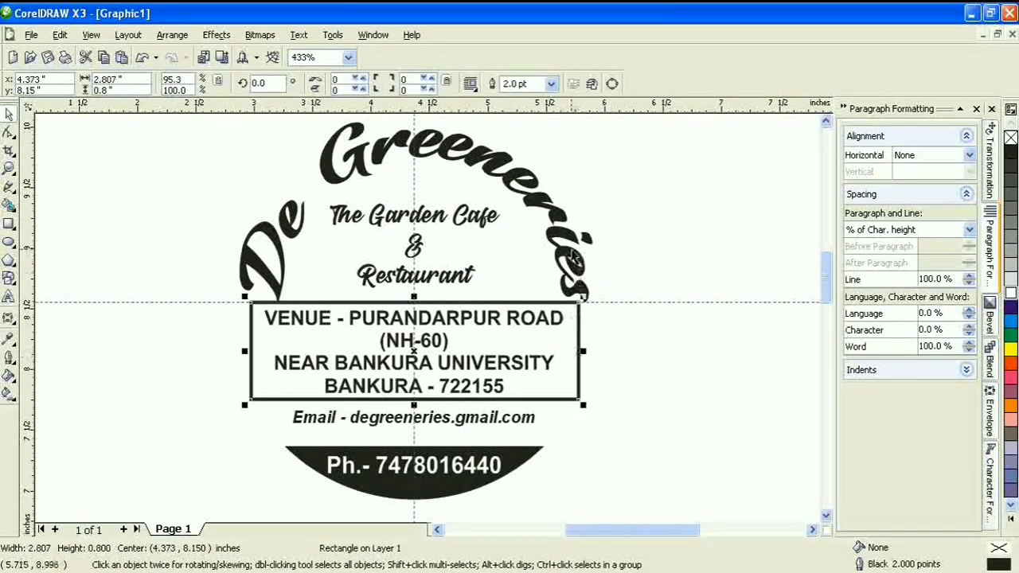
pyautogui.keyDown('shift'); pyautogui.click(567, 247); pyautogui.keyUp('shift')
pyautogui.hotkey('ctrl', 'shift', 'a')
pyautogui.click(597, 386)
pyautogui.click(648, 356)
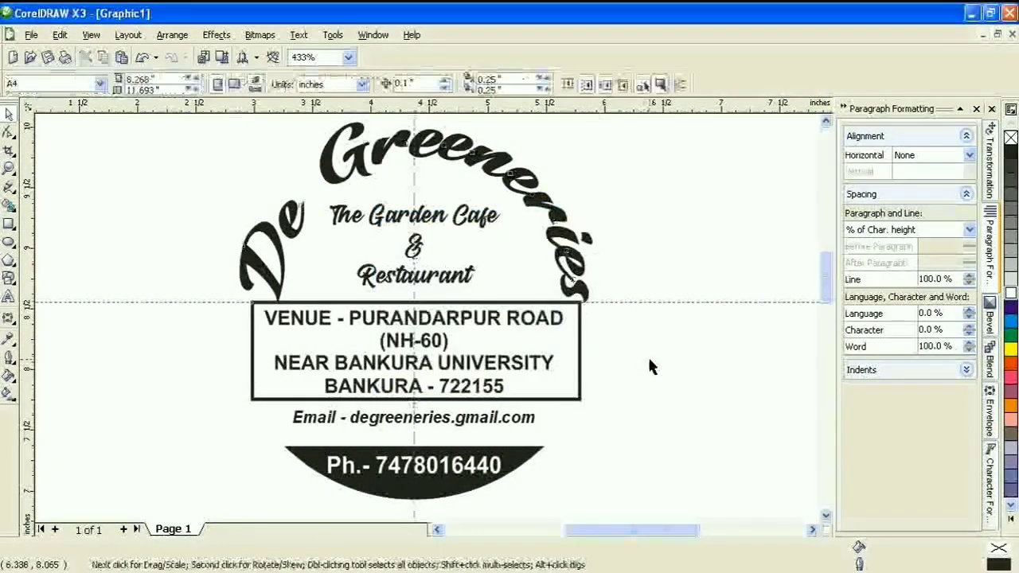
pyautogui.click(584, 352)
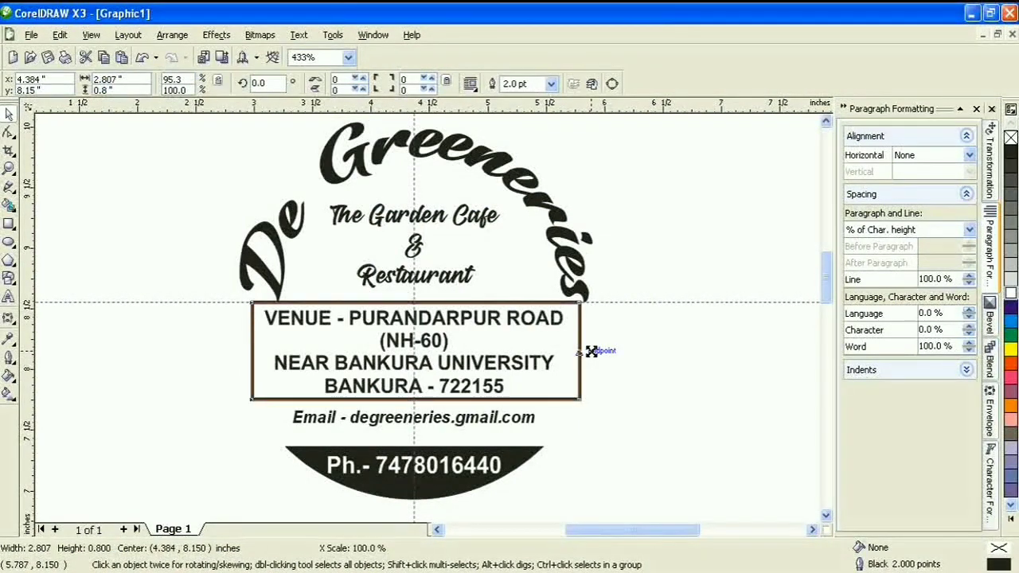
# Turn on Snap to Objects, widen the box's right side, and lower the Email line slightly
pyautogui.click(91, 34)
pyautogui.click(134, 318)
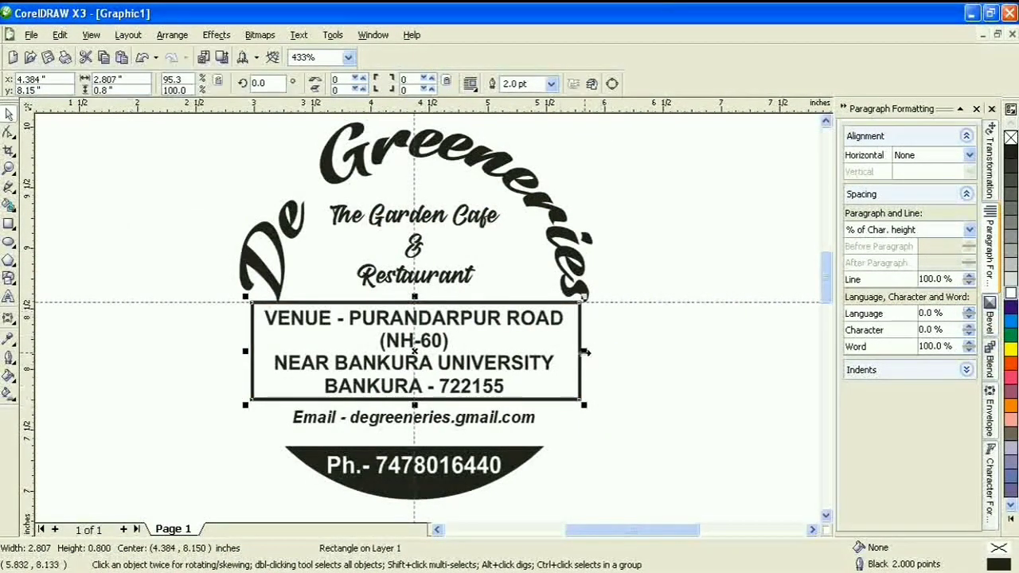
pyautogui.moveTo(584, 350); pyautogui.dragTo(587, 350)
pyautogui.click(625, 362)
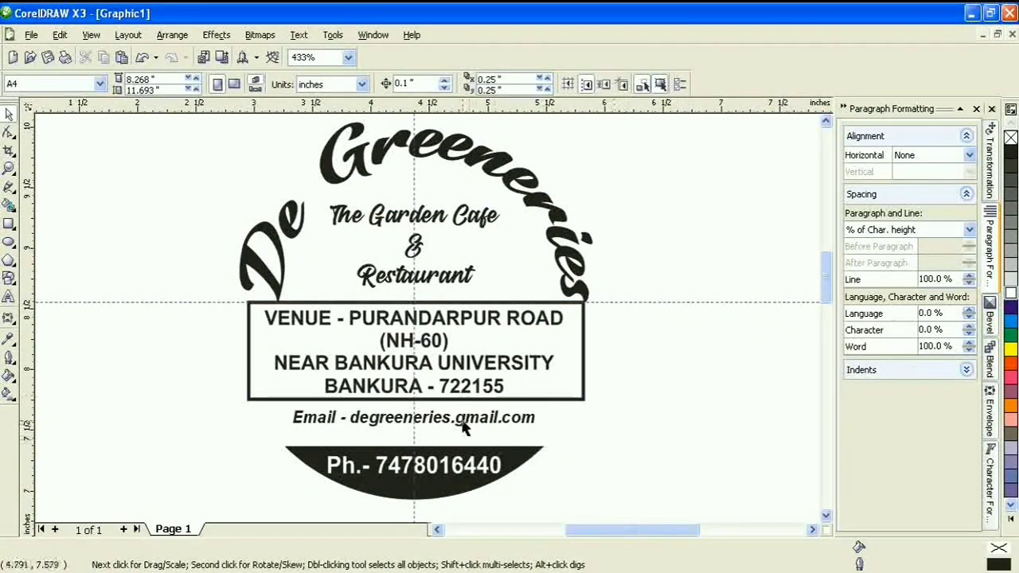
pyautogui.moveTo(465, 427); pyautogui.dragTo(464, 437)
# Centre the Email line horizontally on the black half-circle segment
pyautogui.click(522, 462)
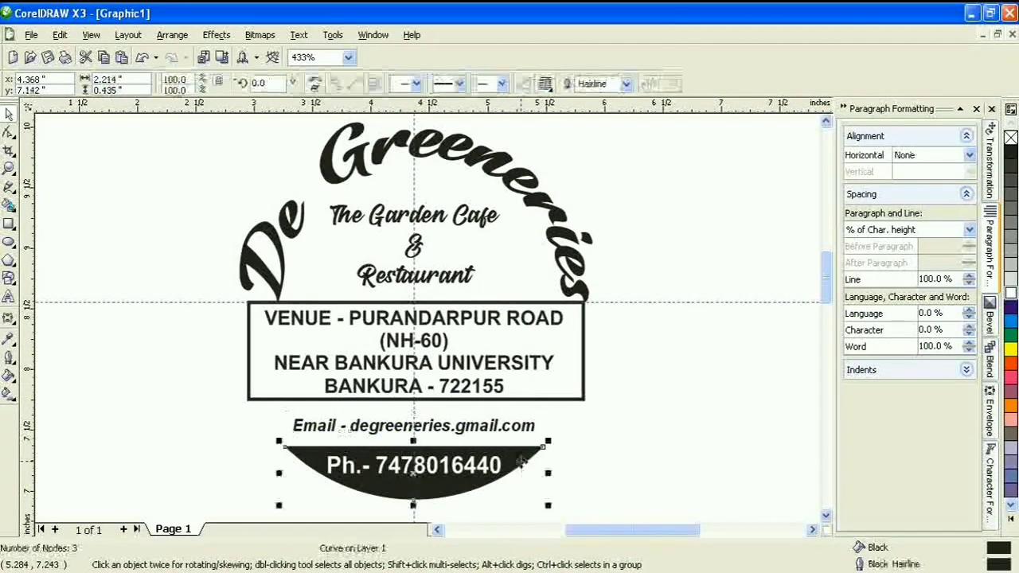
pyautogui.click(483, 431)
pyautogui.keyDown('shift'); pyautogui.click(510, 462); pyautogui.keyUp('shift')
pyautogui.click(540, 83)
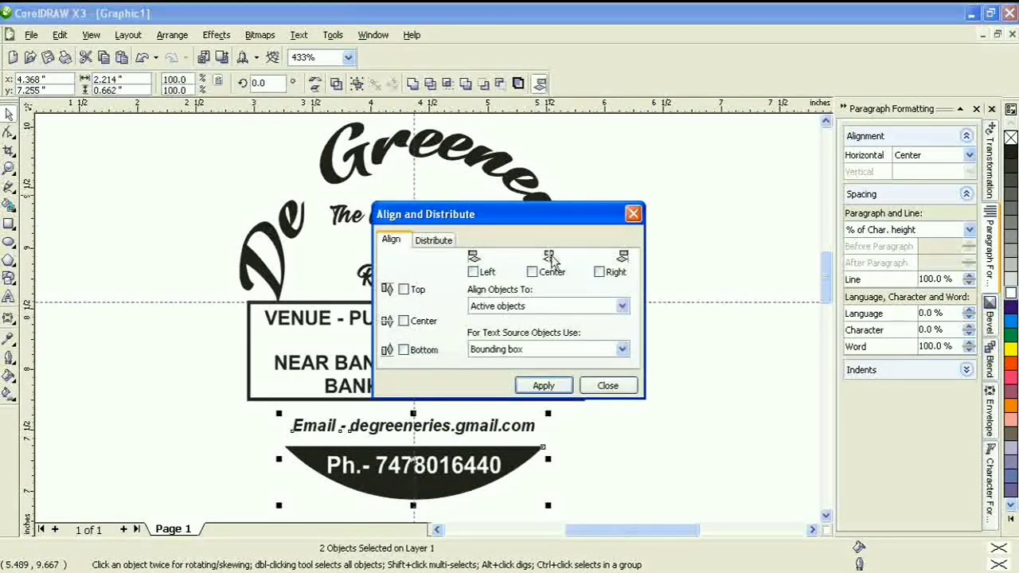
pyautogui.click(549, 257)
pyautogui.click(544, 385)
pyautogui.click(608, 385)
pyautogui.click(634, 365)
# Delete the vertical and horizontal guidelines and zoom in on the finished logo
pyautogui.scroll(-2, 490, 261)
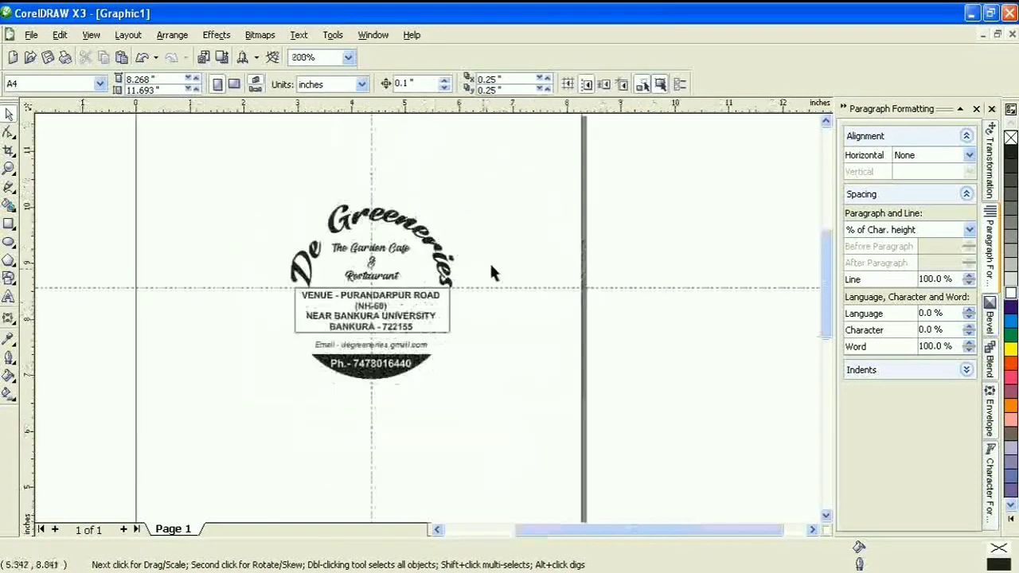
pyautogui.click(372, 172)
pyautogui.press('Delete')
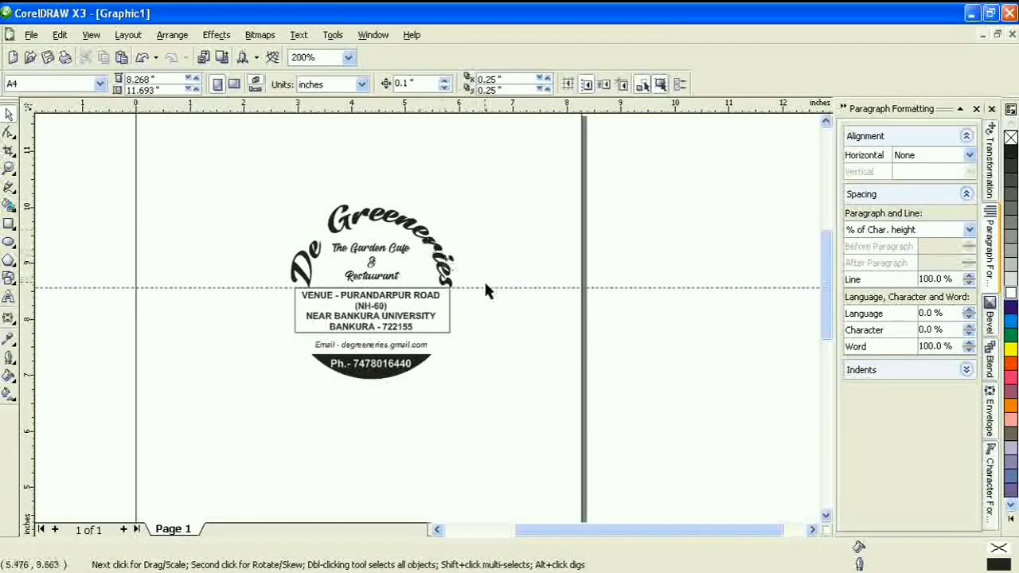
pyautogui.click(487, 288)
pyautogui.press('Delete')
pyautogui.click(10, 169)
pyautogui.moveTo(228, 184); pyautogui.dragTo(478, 409)
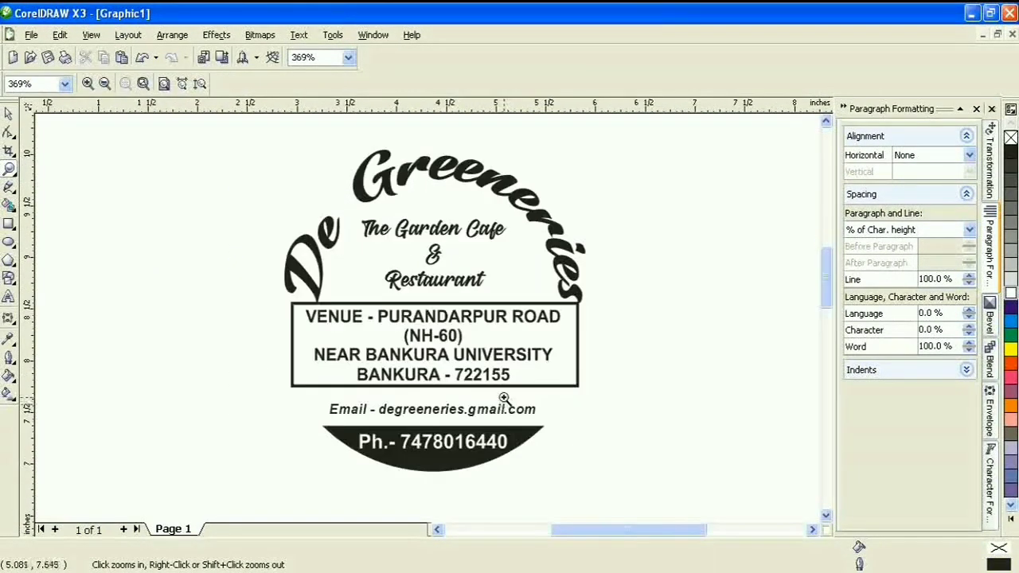